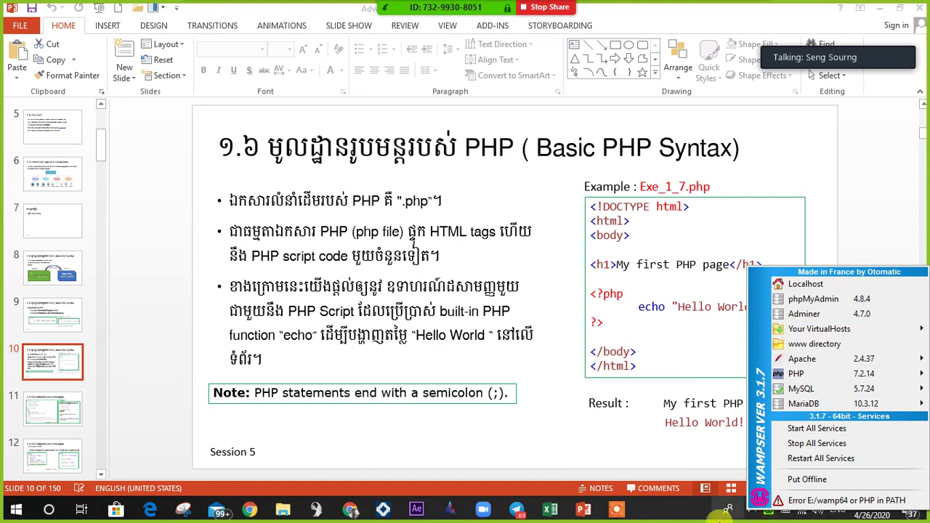
# - Open WampServer's www directory in File Explorer and maximize its window
pyautogui.click(673, 509)
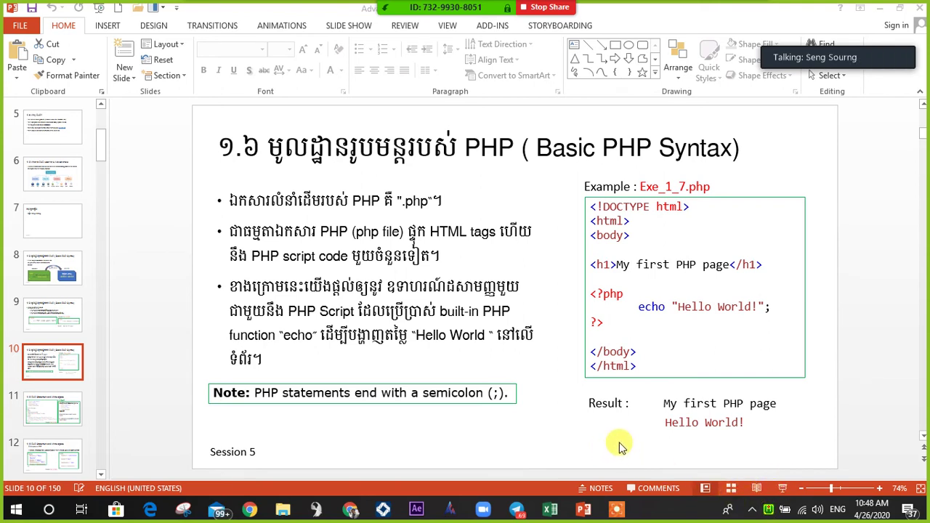
pyautogui.click(769, 513)
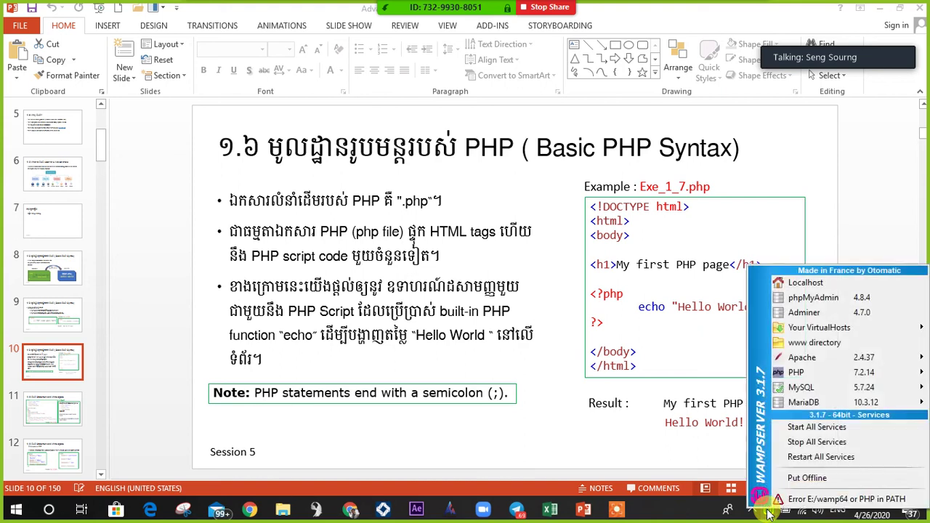
pyautogui.click(833, 349)
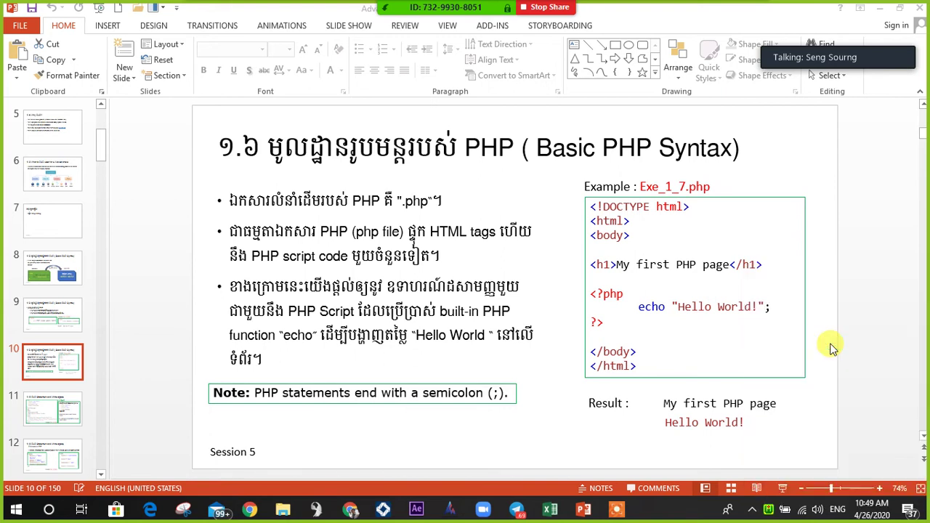
pyautogui.doubleClick(441, 81)
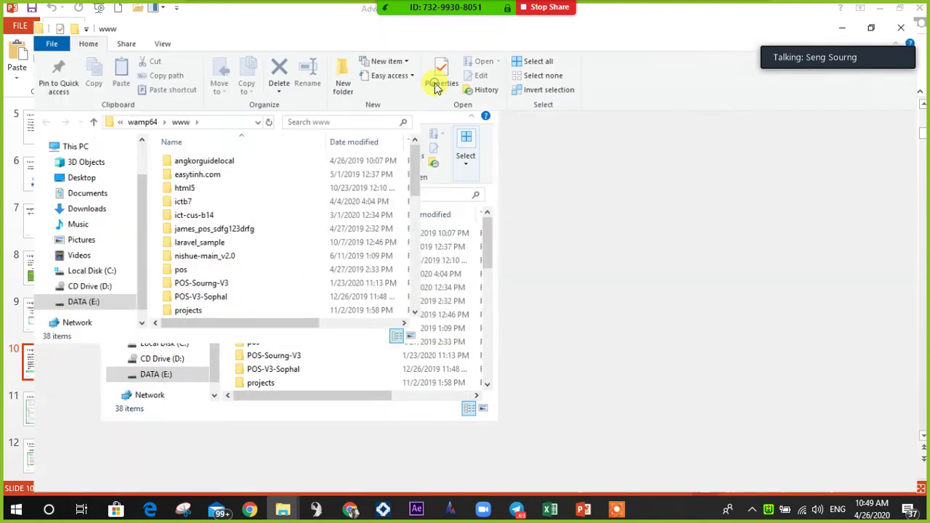
# - Open the ict-cus-b14 project folder, examine the contents of its lesson01 subfolder, and return to ict-cus-b14
pyautogui.click(179, 206)
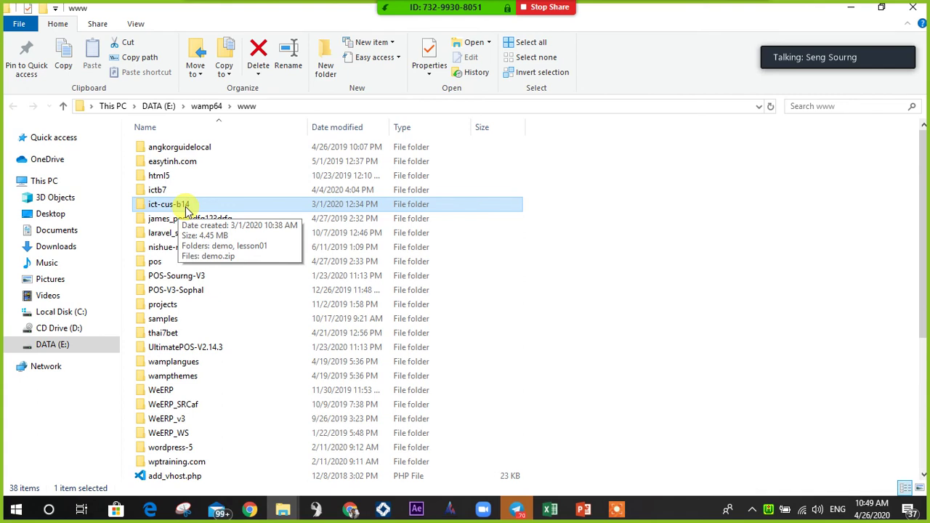
pyautogui.doubleClick(183, 208)
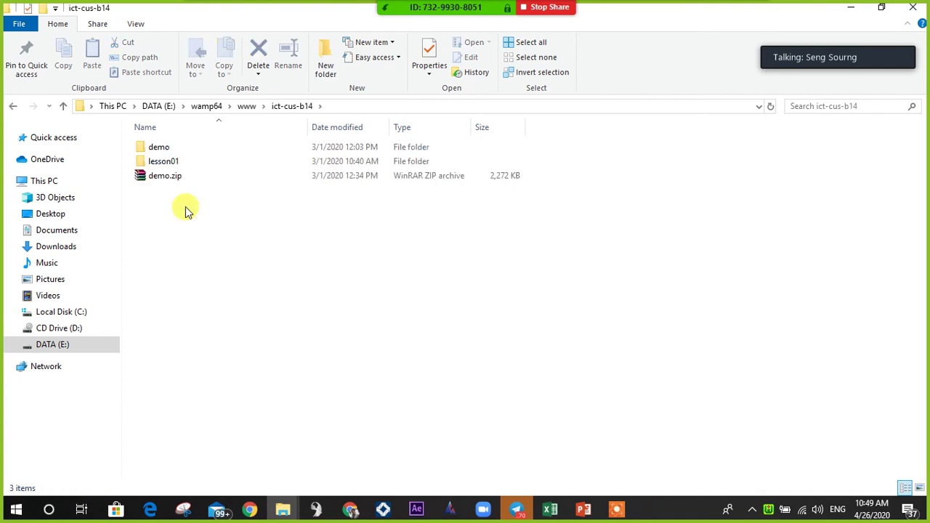
pyautogui.doubleClick(164, 162)
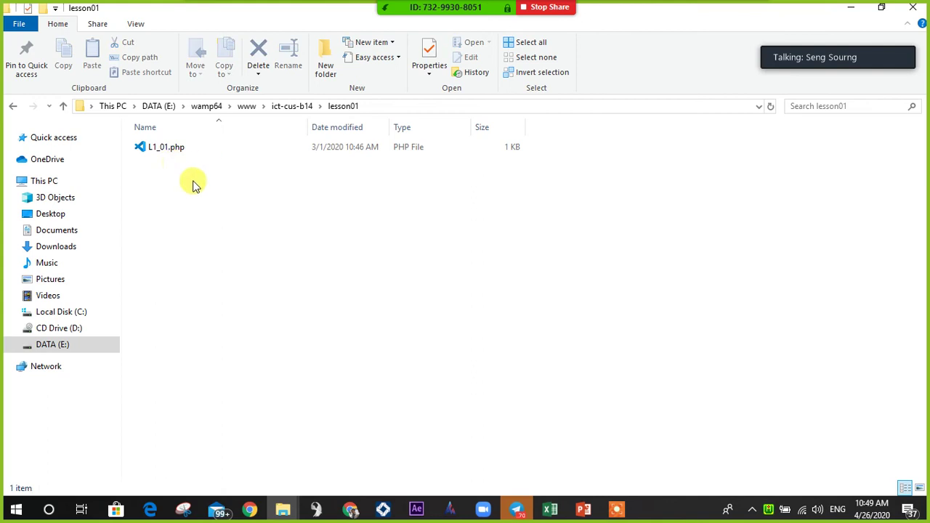
pyautogui.click(304, 112)
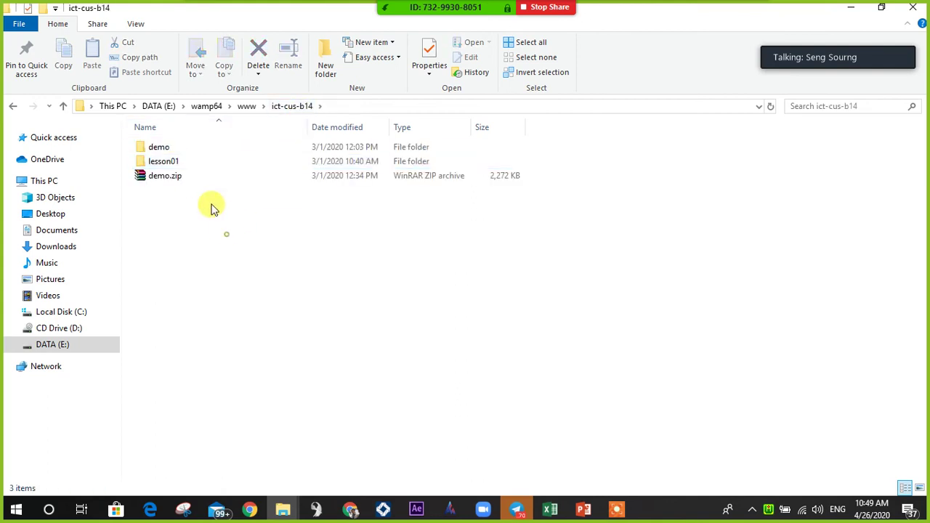
pyautogui.click(176, 164)
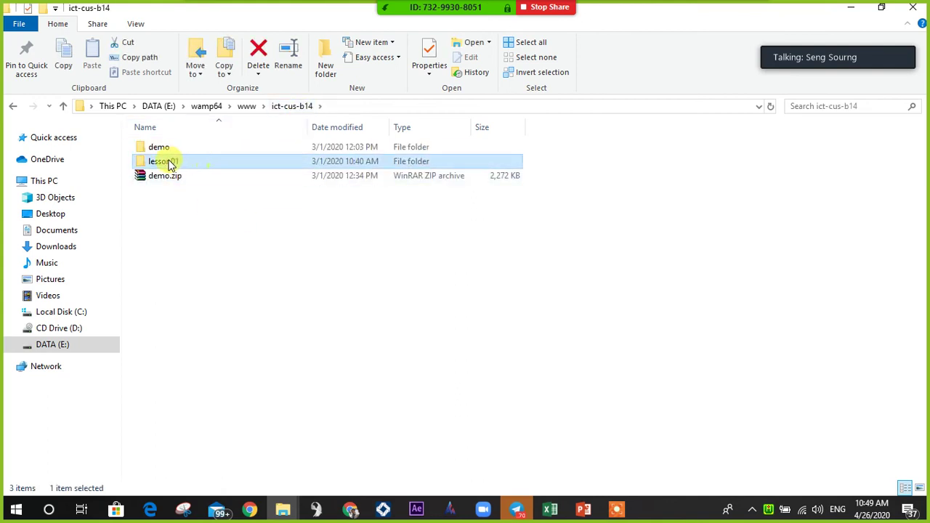
pyautogui.click(276, 109)
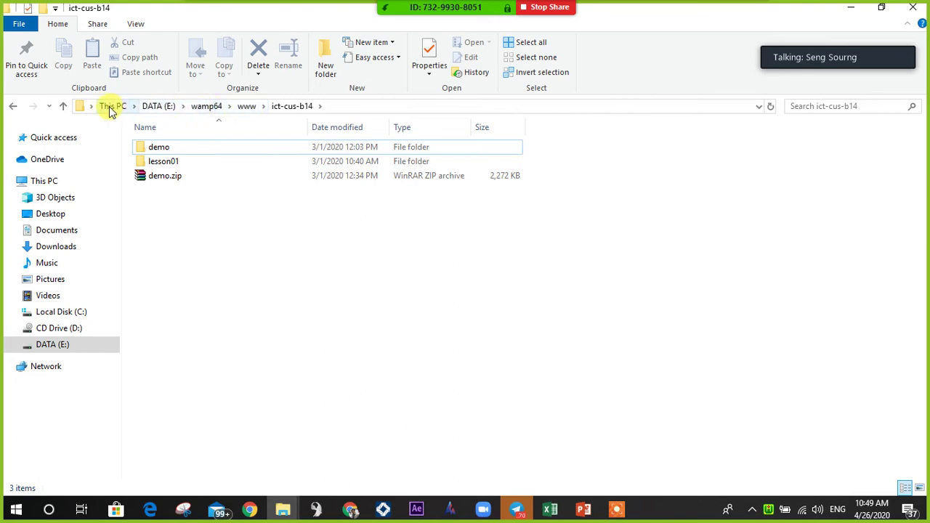
# - Switch to Chrome and restore its window to a wide, smaller size so the folder path behind it stays readable
pyautogui.click(350, 508)
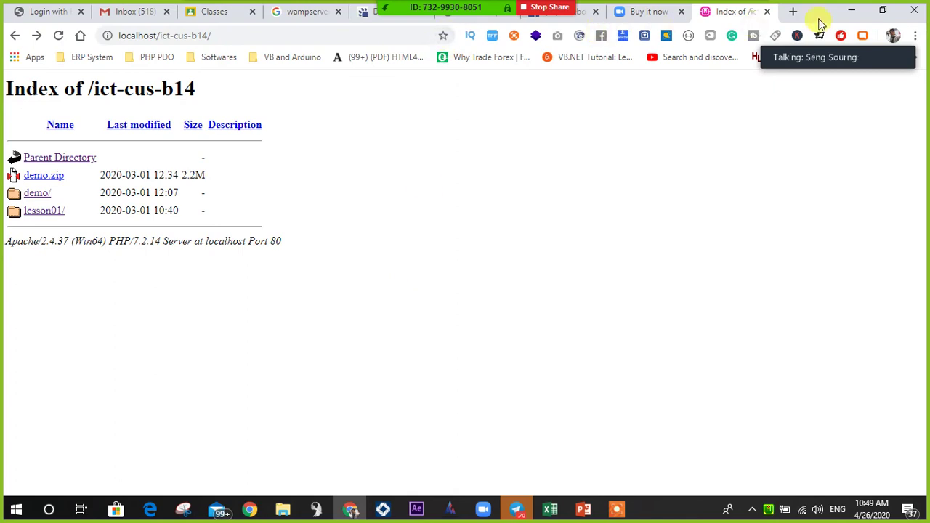
pyautogui.moveTo(818, 22); pyautogui.dragTo(526, 148)
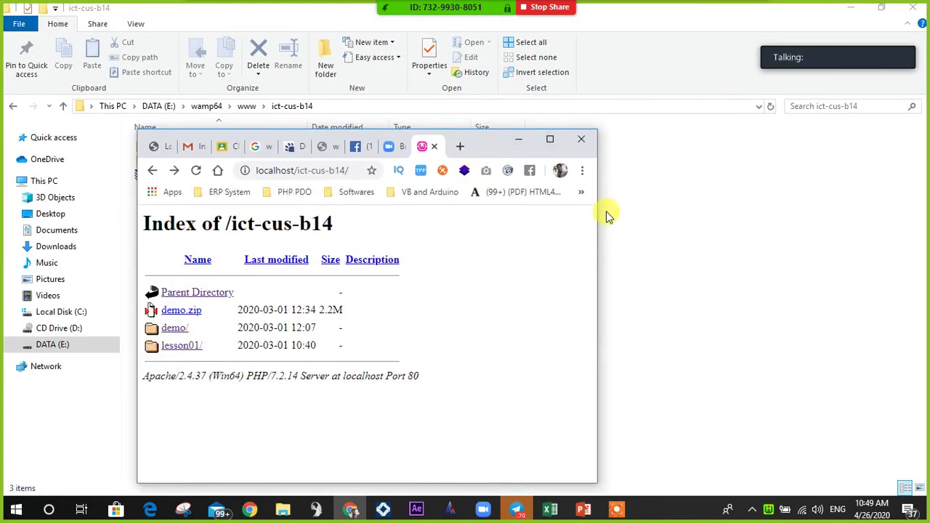
pyautogui.moveTo(596, 220); pyautogui.dragTo(849, 217)
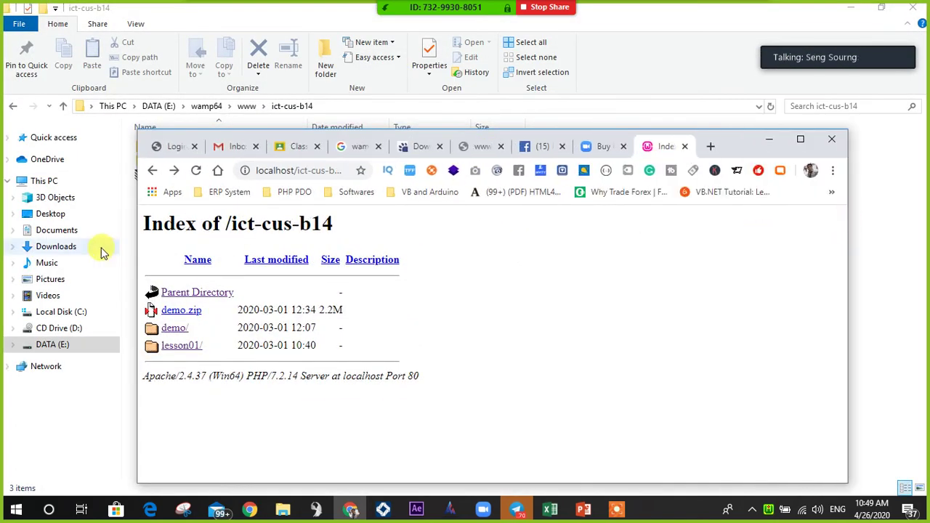
pyautogui.moveTo(135, 241); pyautogui.dragTo(23, 240)
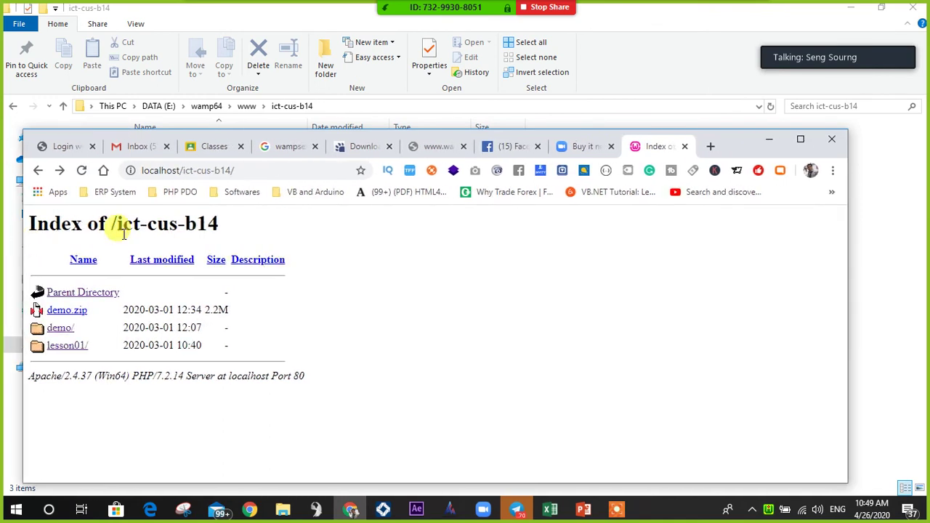
# - Open a new browser tab and enter localhost as the start of the address
pyautogui.click(709, 147)
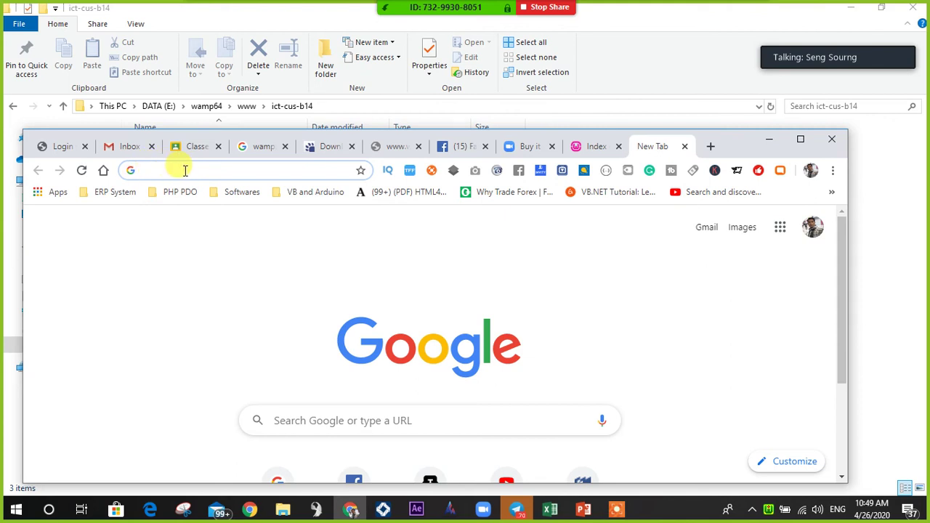
pyautogui.write('localhos')
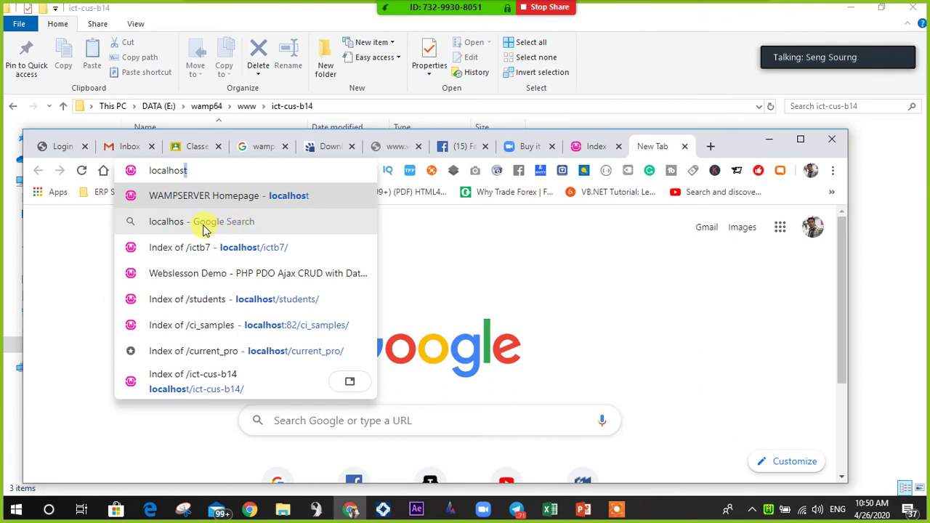
pyautogui.write('t')
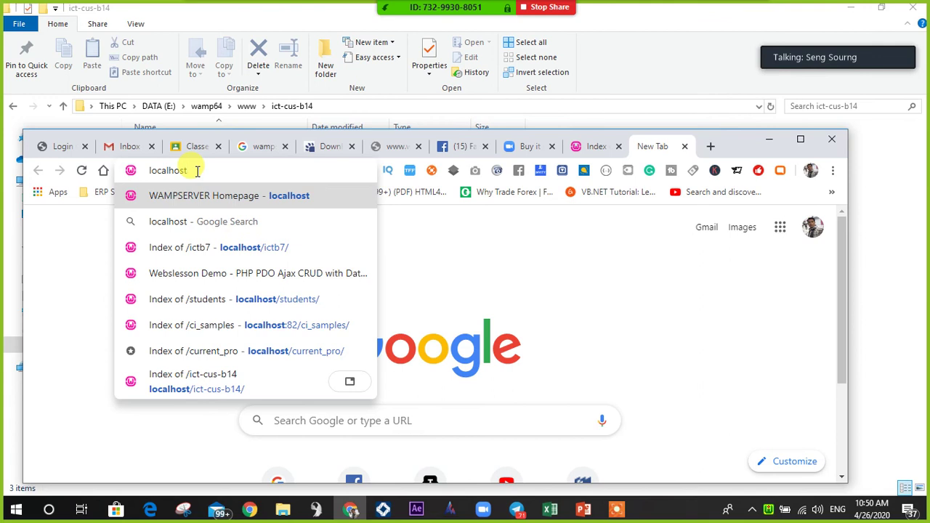
pyautogui.write(':8')
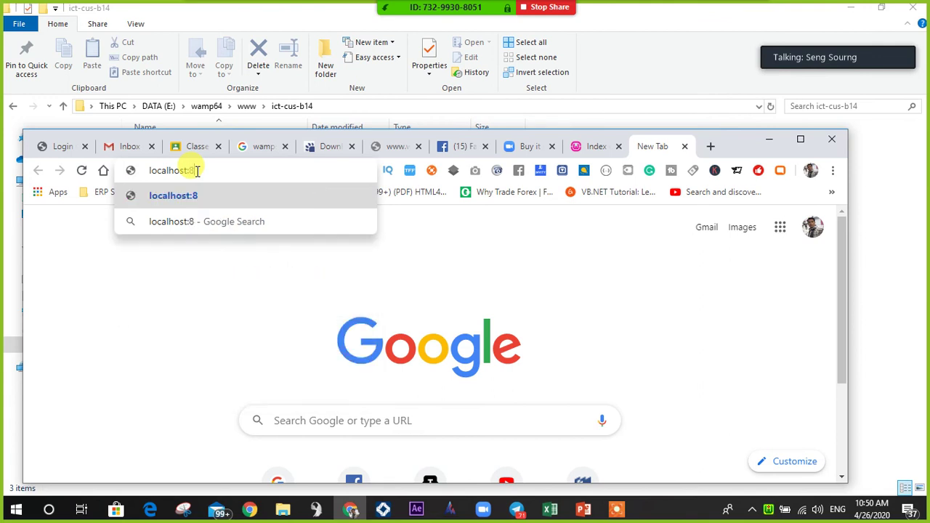
pyautogui.write('280')
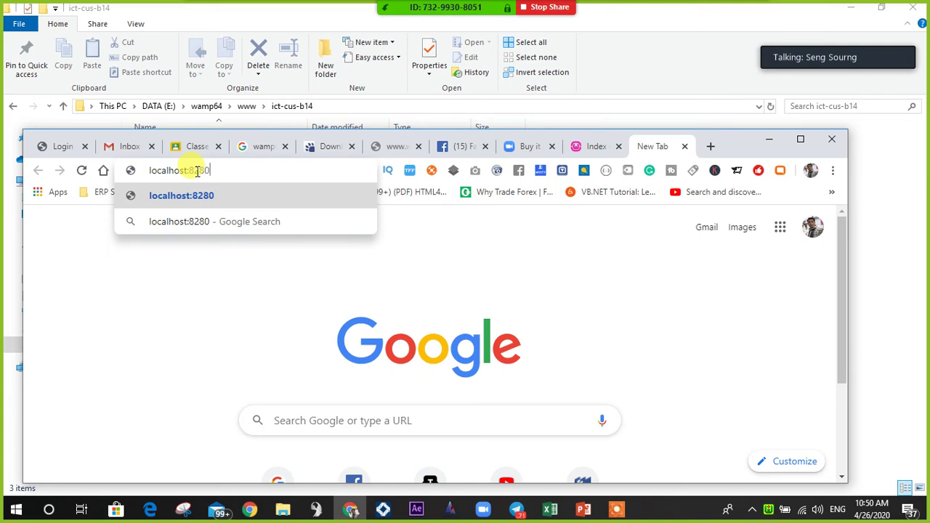
pyautogui.write('/')
pyautogui.press('BackSpace')
pyautogui.press('BackSpace')
pyautogui.press('BackSpace')
pyautogui.press('BackSpace')
pyautogui.press('BackSpace')
pyautogui.press('BackSpace')
# - Complete the address as localhost/ict-cus-b14 and load the project's directory listing
pyautogui.write('/')
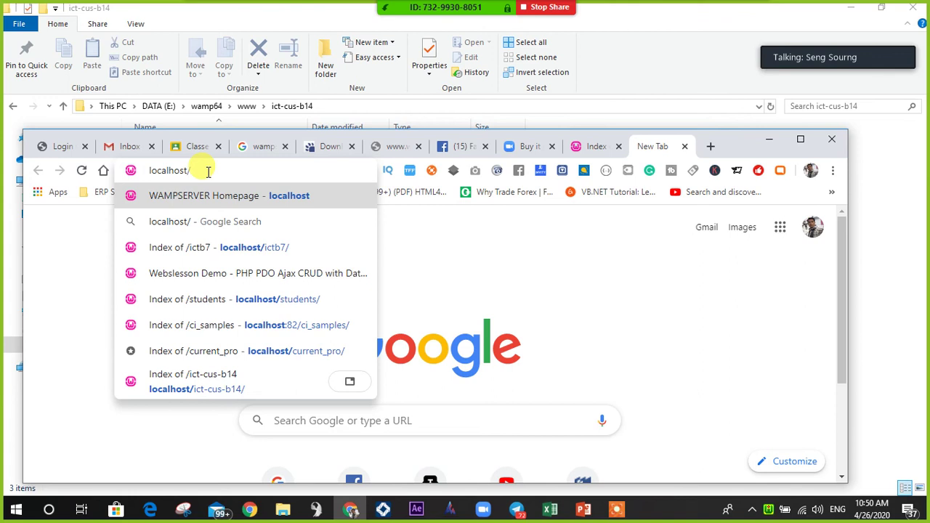
pyautogui.write('ic')
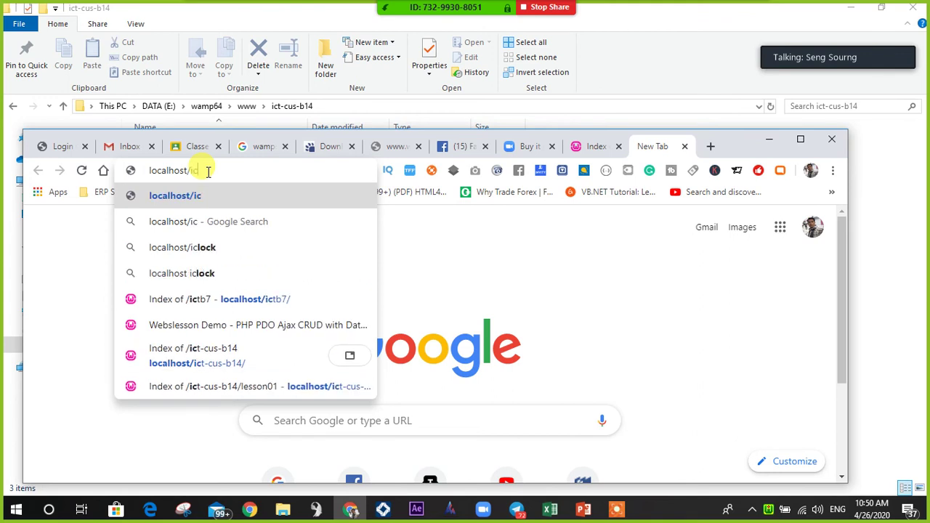
pyautogui.write('t-cu')
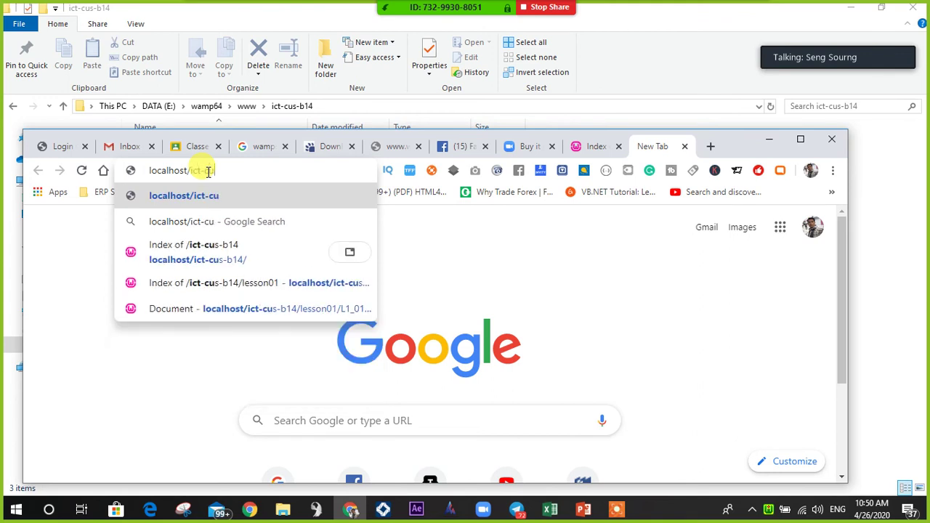
pyautogui.write('s-b14')
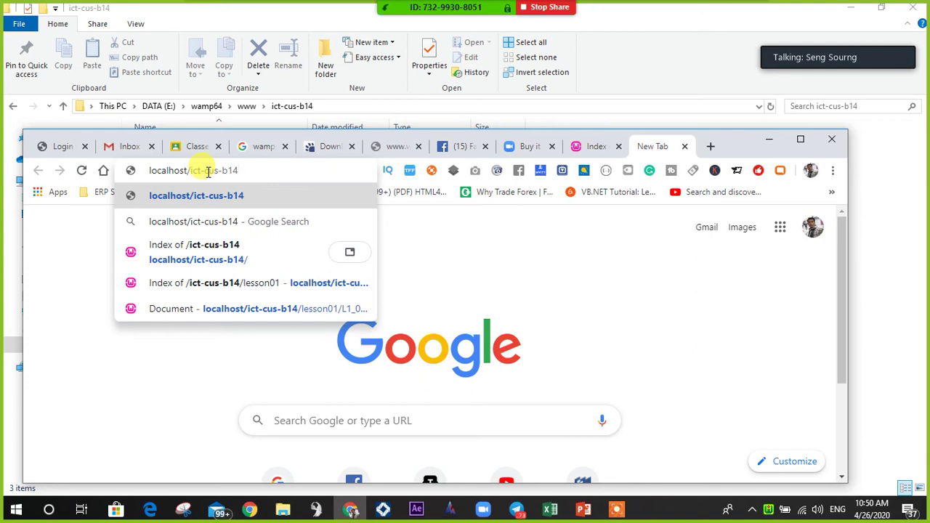
pyautogui.press('Return')
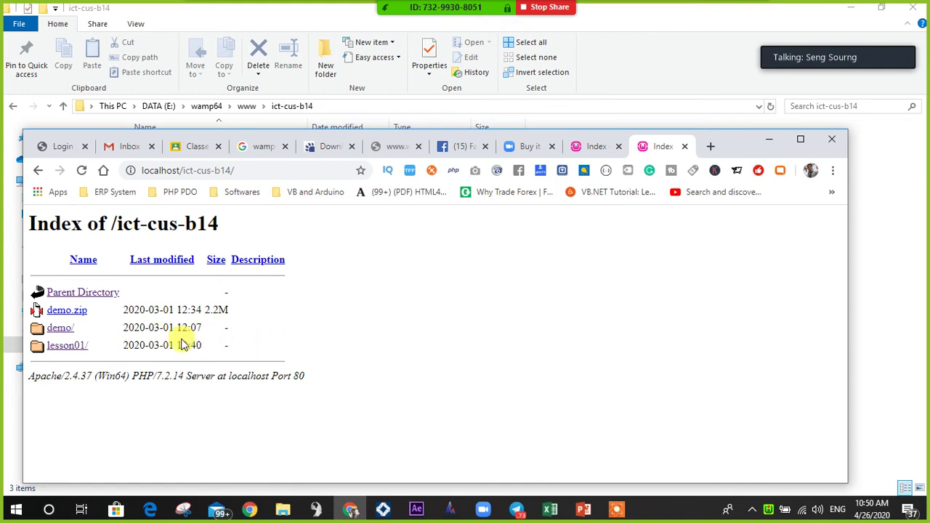
# - Extend the address to localhost/ict-cus-b14/lesson01/ and load that folder's listing
pyautogui.click(249, 170)
pyautogui.click(275, 172)
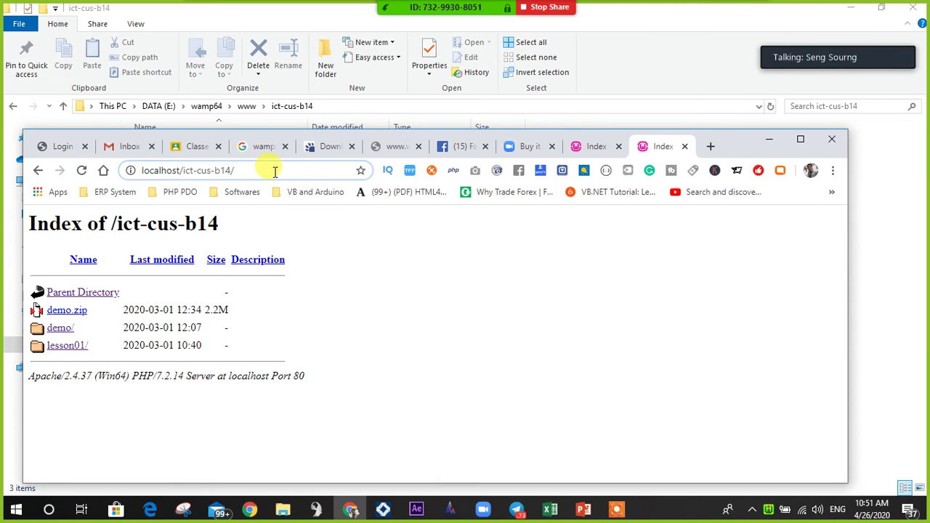
pyautogui.write('lesson')
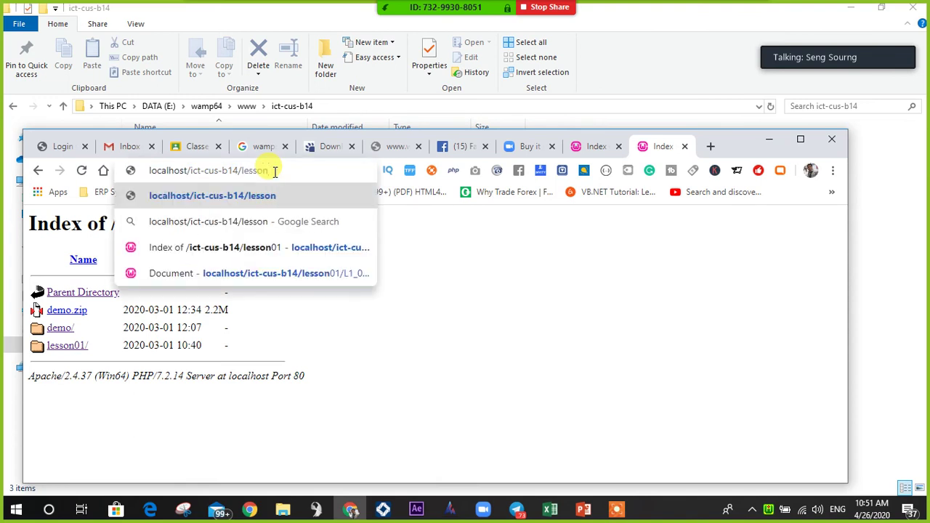
pyautogui.write('01')
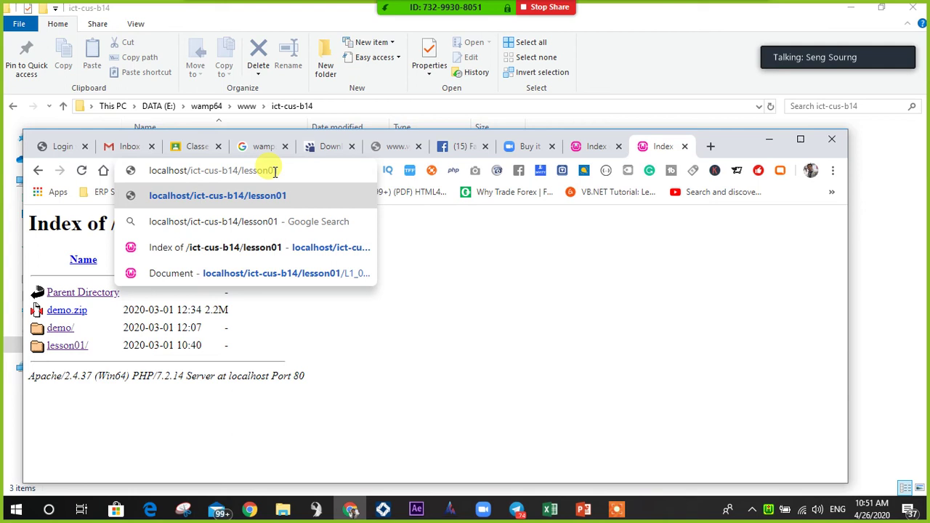
pyautogui.write('/')
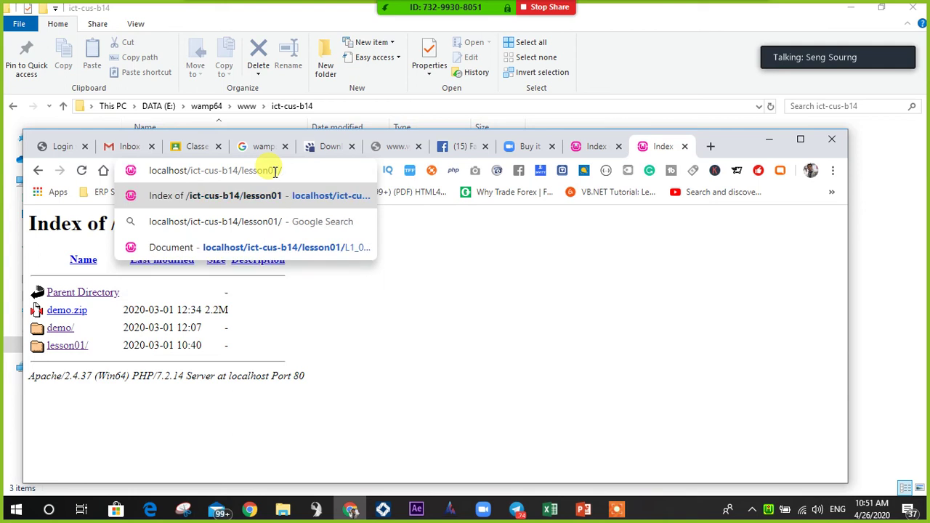
pyautogui.press('Return')
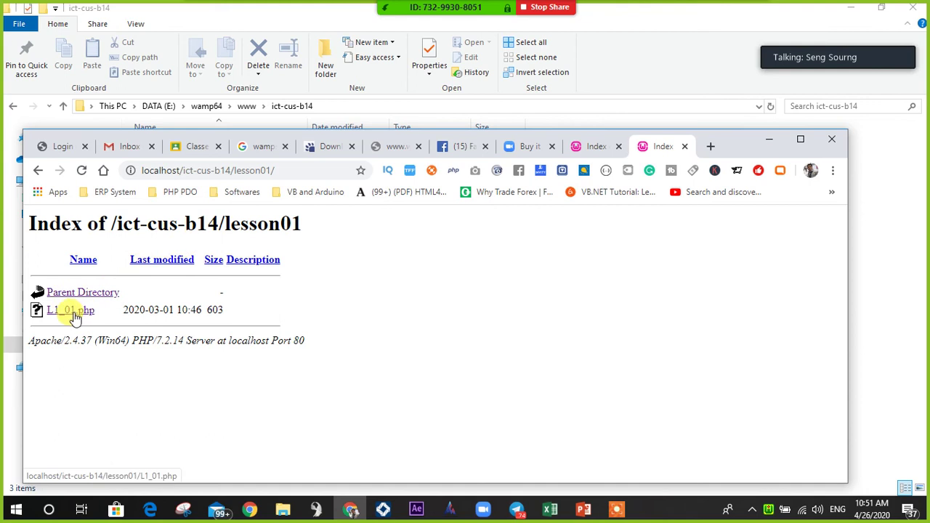
# - Load localhost/ict-cus-b14/lesson01/l1_01.php in the browser and select all of the page's output text
pyautogui.click(289, 169)
pyautogui.click(298, 170)
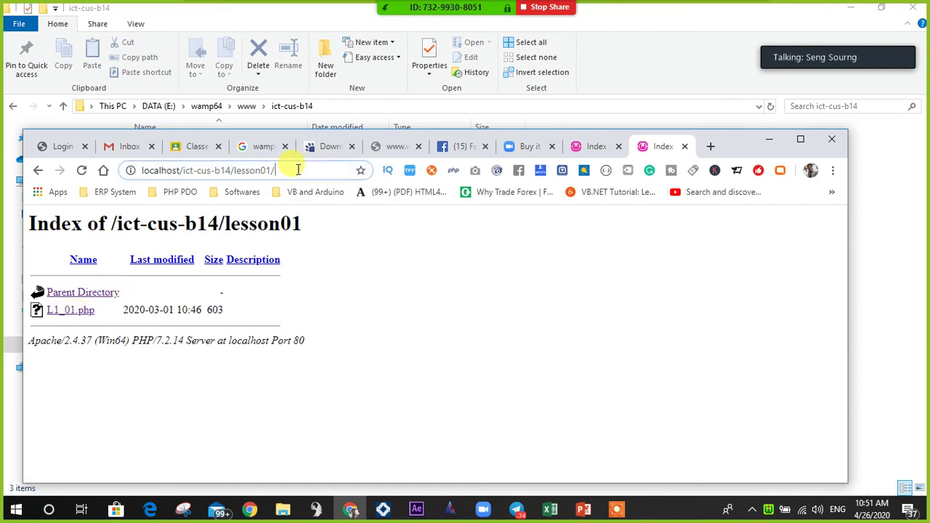
pyautogui.write('l1')
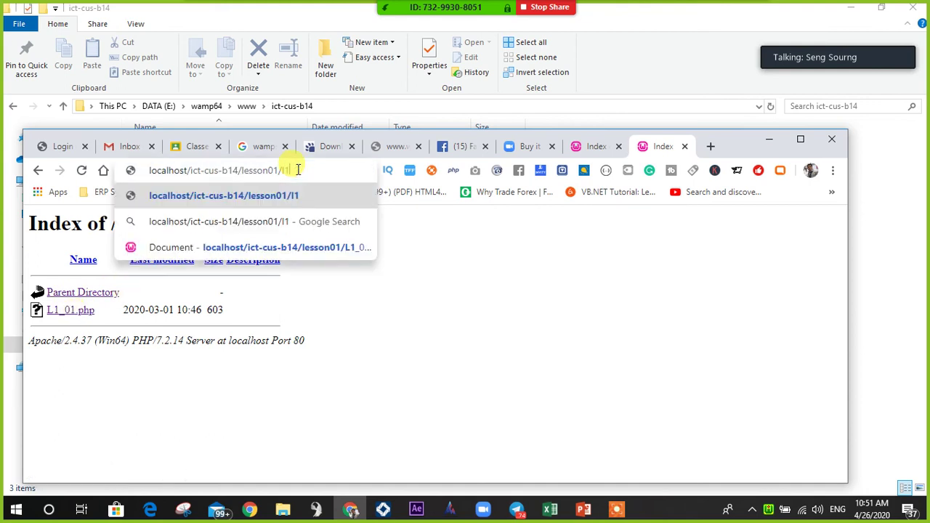
pyautogui.write('_01')
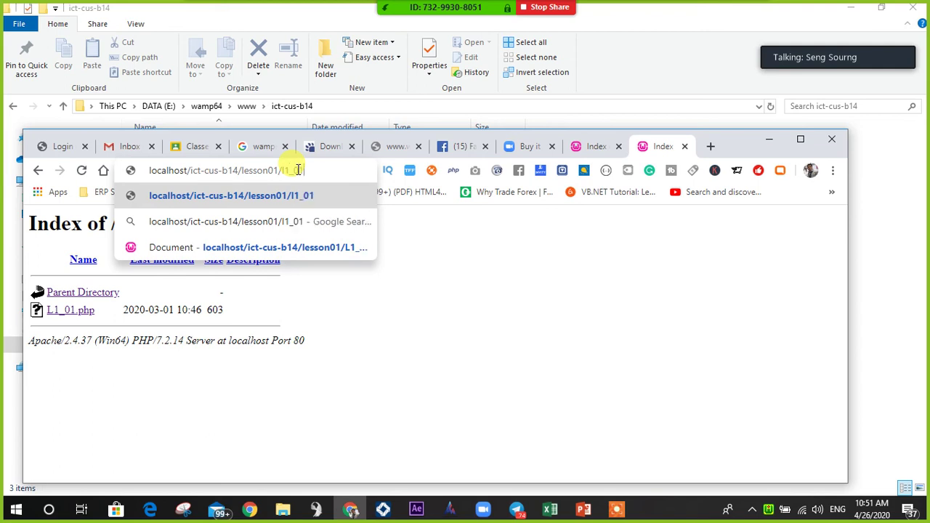
pyautogui.write('.ph')
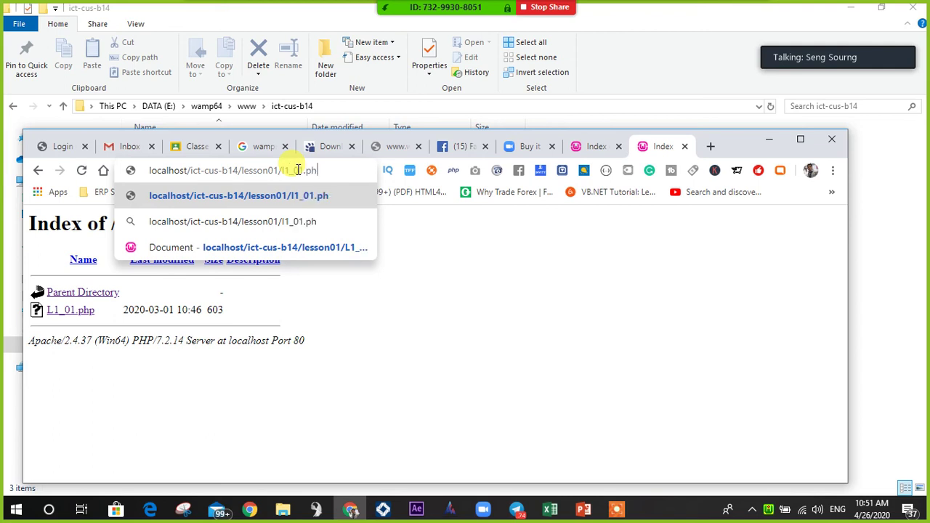
pyautogui.write('p')
pyautogui.press('Return')
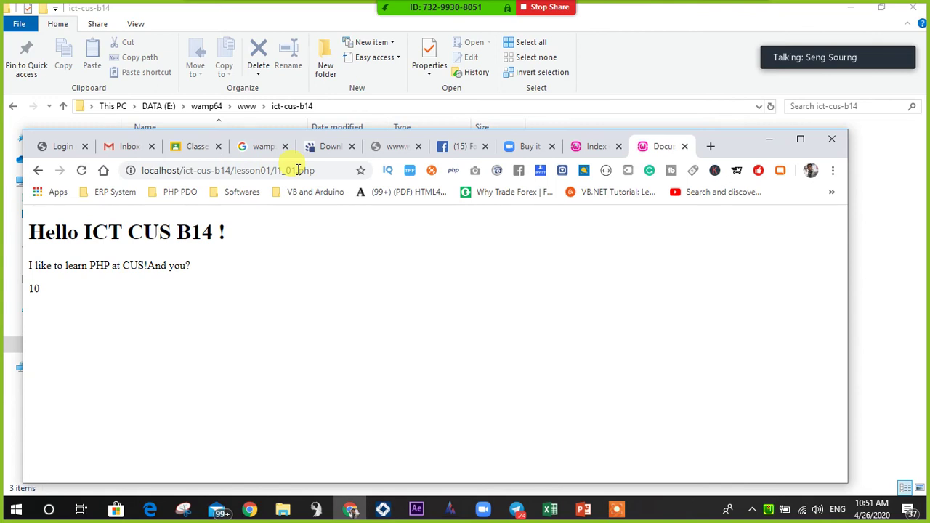
pyautogui.moveTo(58, 297); pyautogui.dragTo(15, 231)
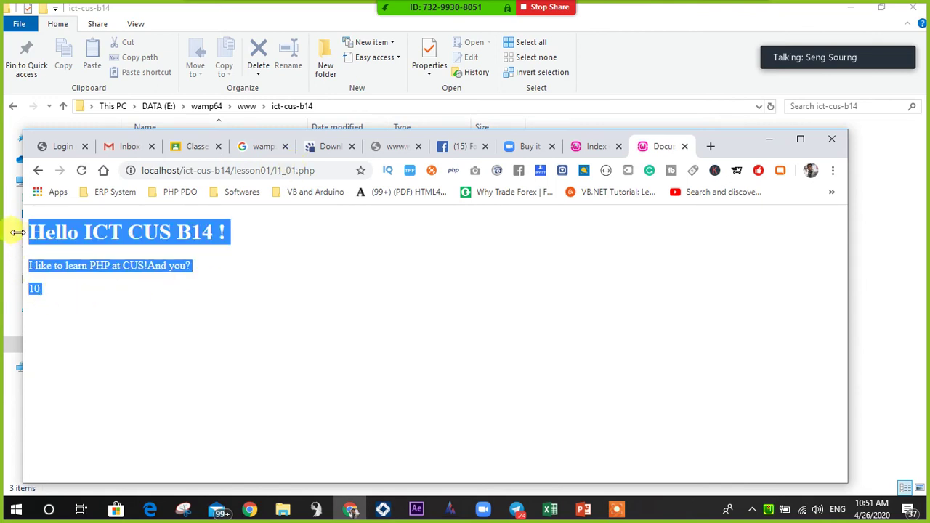
# - View the page source of l1_01.php, examine the generated HTML, and close the source view
pyautogui.click(103, 290)
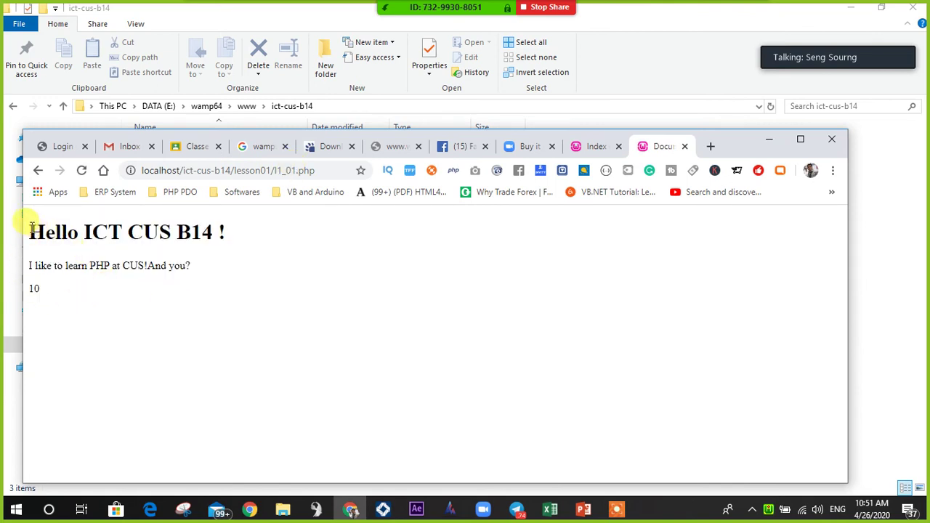
pyautogui.moveTo(29, 225); pyautogui.dragTo(66, 291)
pyautogui.click(212, 291)
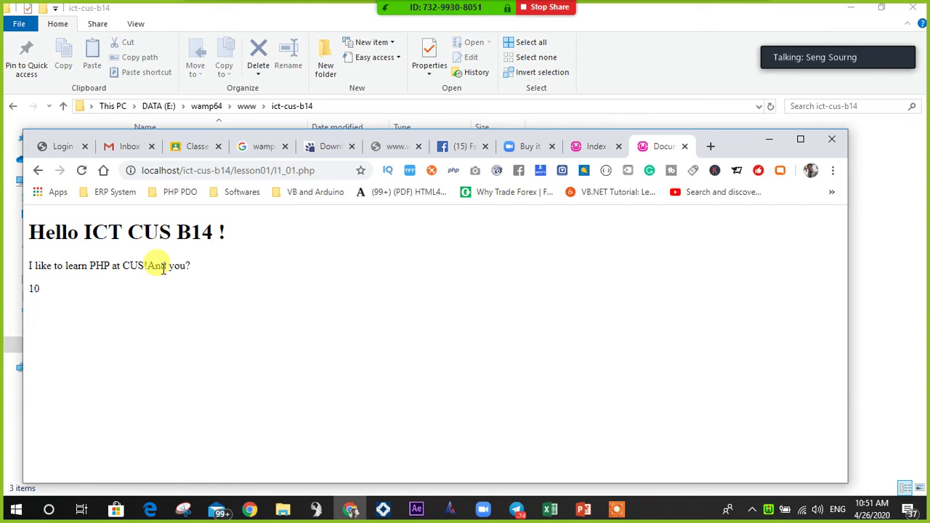
pyautogui.rightClick(284, 286)
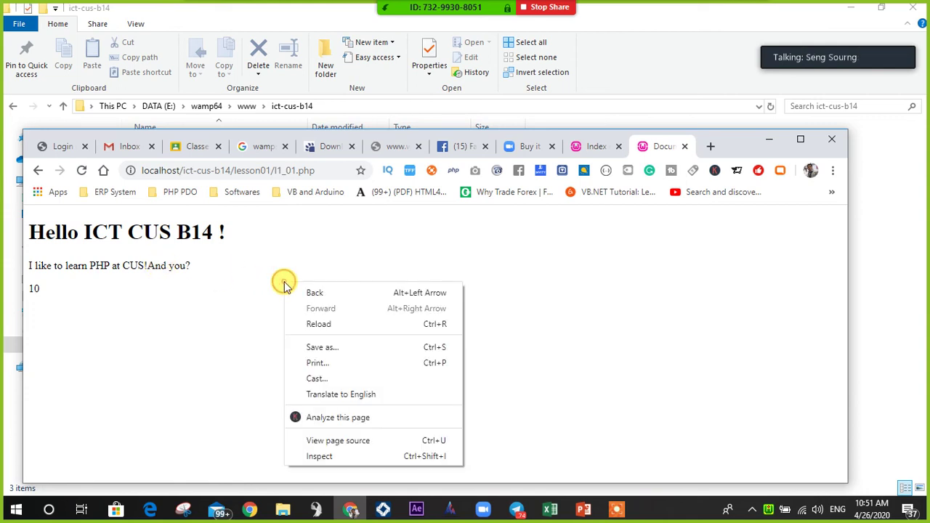
pyautogui.click(352, 441)
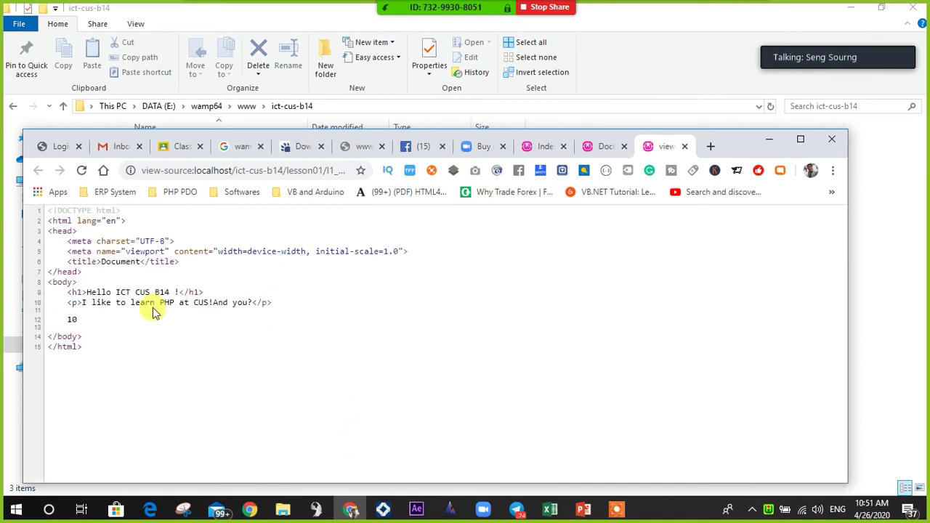
pyautogui.moveTo(49, 222)
pyautogui.mouseDown()
pyautogui.moveTo(89, 342)
pyautogui.moveTo(80, 349)
pyautogui.moveTo(100, 356)
pyautogui.moveTo(64, 332)
pyautogui.moveTo(42, 258)
pyautogui.moveTo(48, 212)
pyautogui.mouseUp()
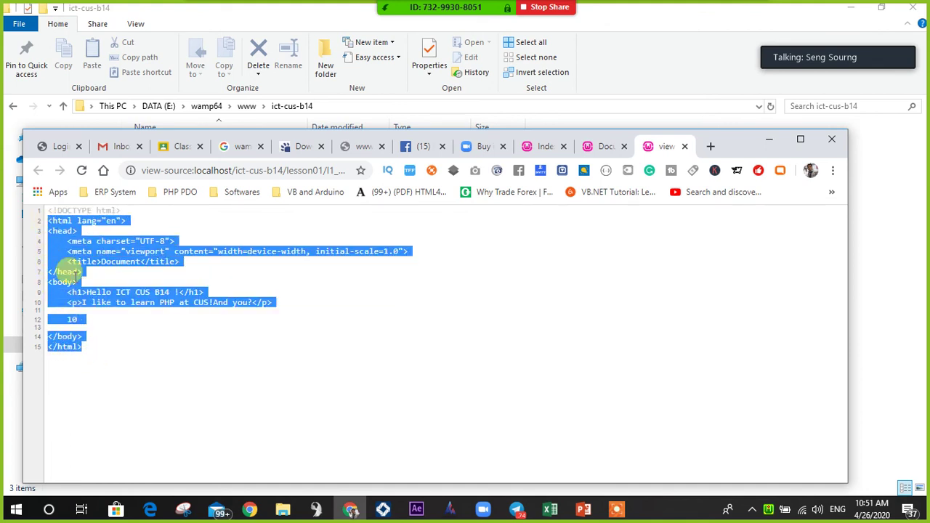
pyautogui.click(130, 345)
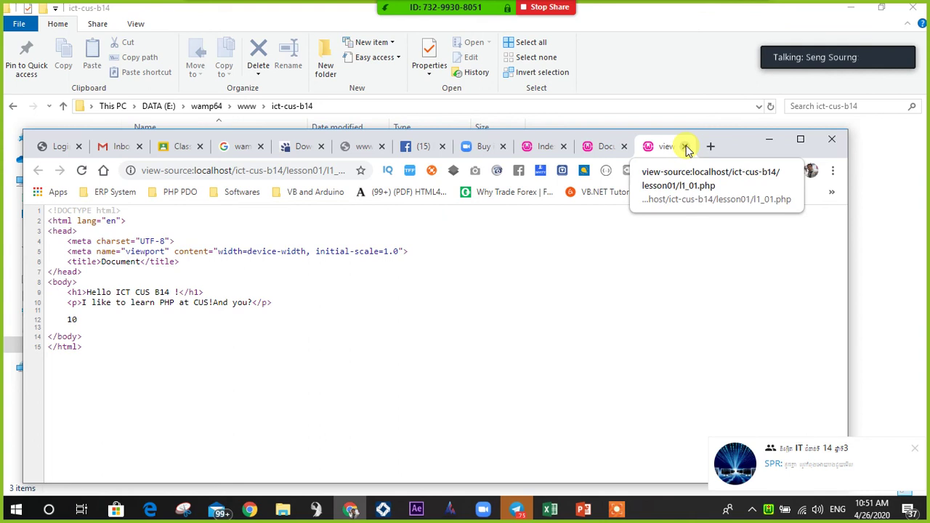
pyautogui.click(686, 147)
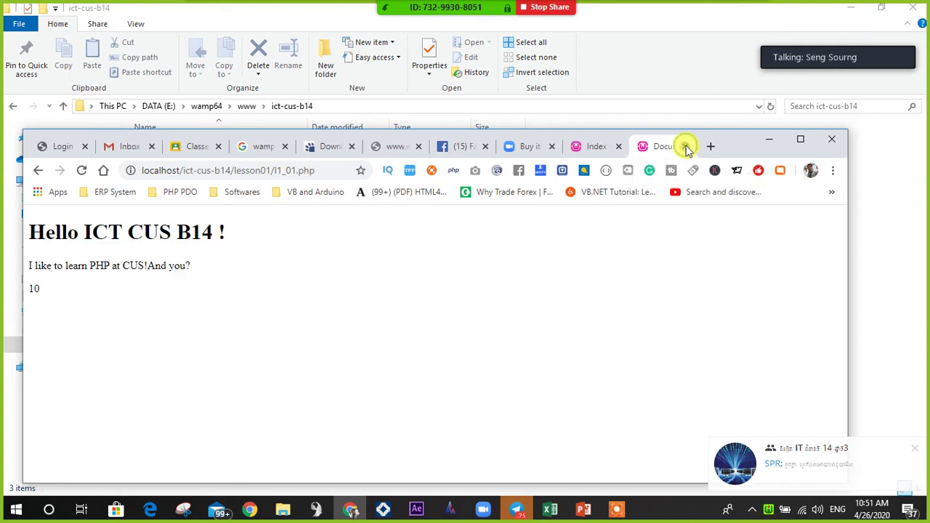
# - Close the browser tab showing l1_01.php and maximize the browser window on the ict-cus-b14 listing
pyautogui.click(596, 148)
pyautogui.click(646, 149)
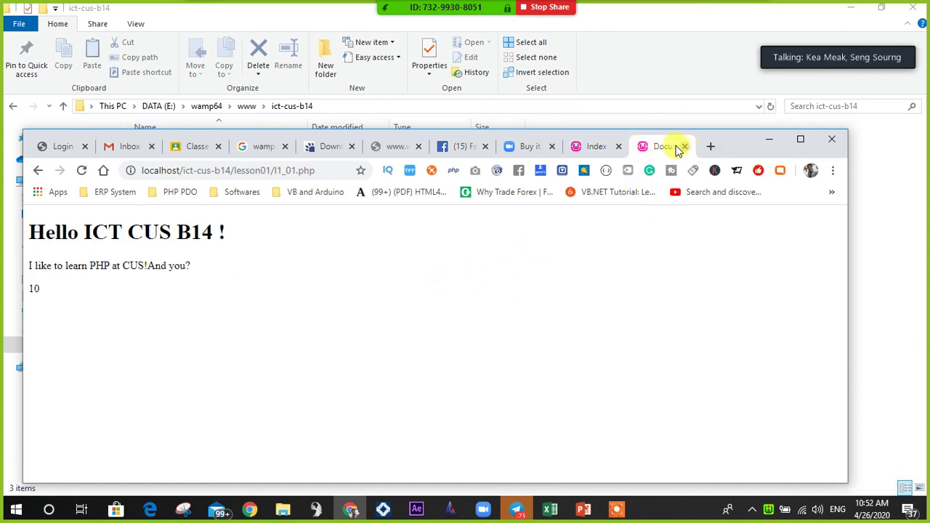
pyautogui.moveTo(742, 142); pyautogui.dragTo(743, 127)
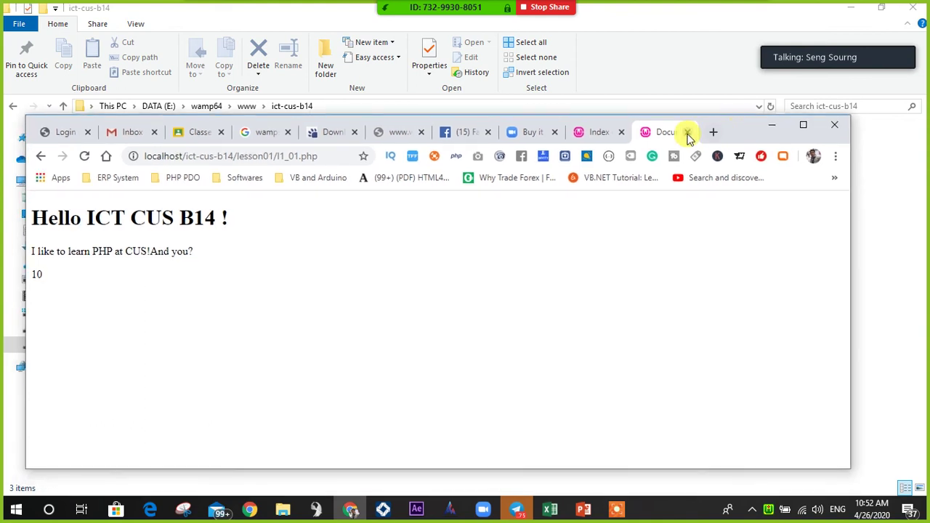
pyautogui.click(687, 131)
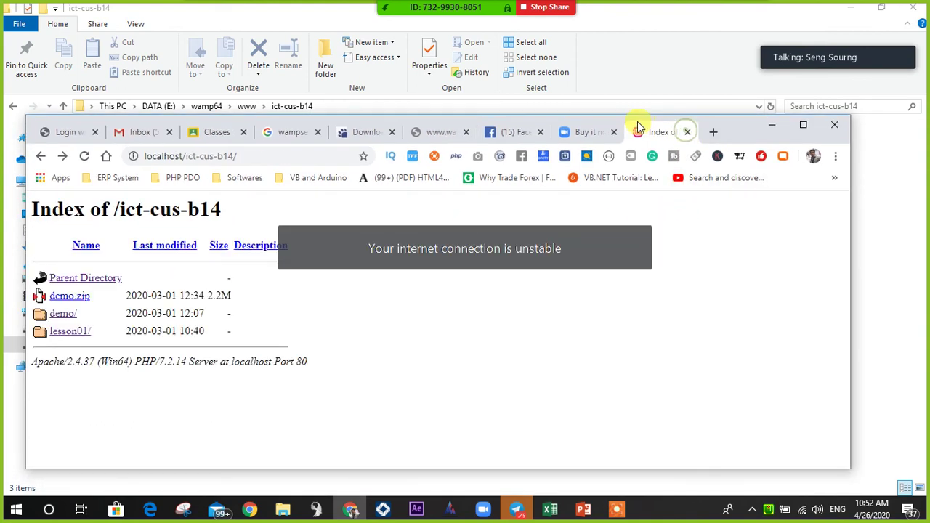
pyautogui.click(804, 127)
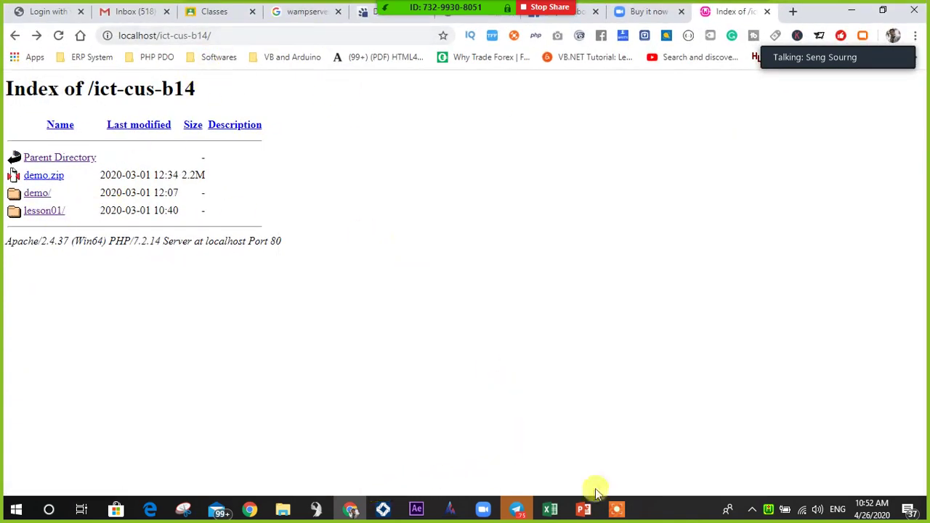
# - Open WampServer's www directory in a maximized window and go to the ict-cus-b14\lesson01 folder
pyautogui.click(773, 511)
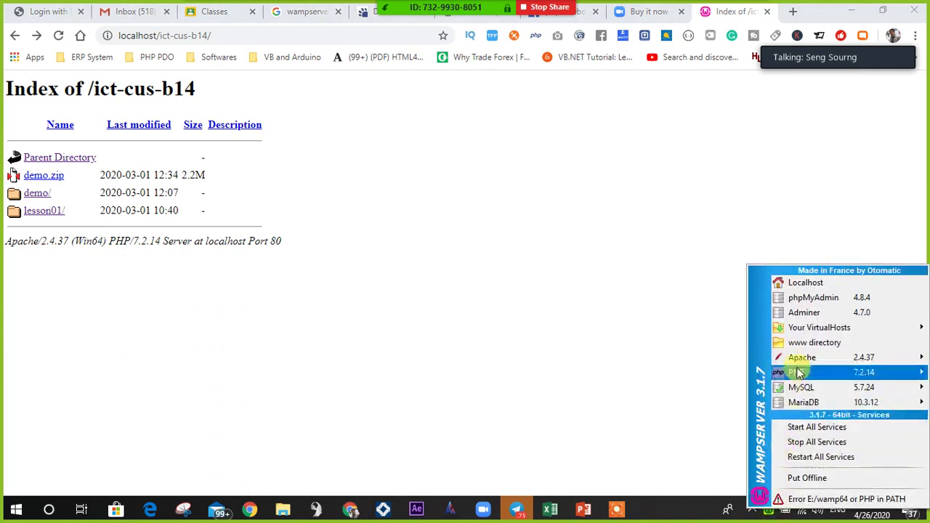
pyautogui.click(826, 349)
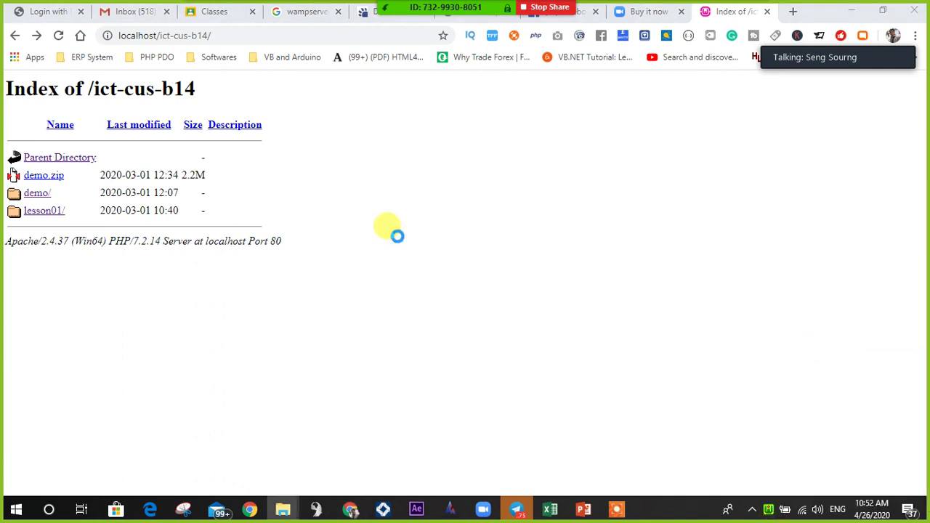
pyautogui.doubleClick(363, 106)
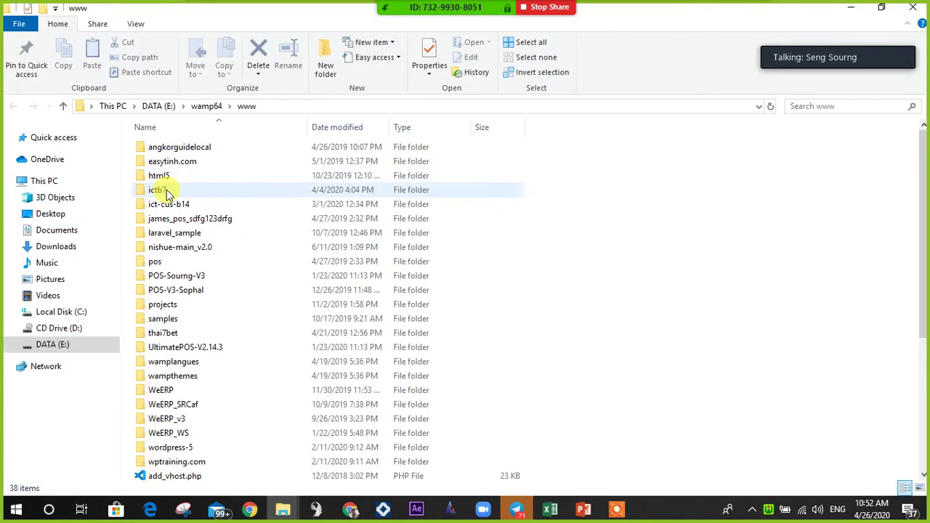
pyautogui.doubleClick(173, 204)
pyautogui.doubleClick(166, 161)
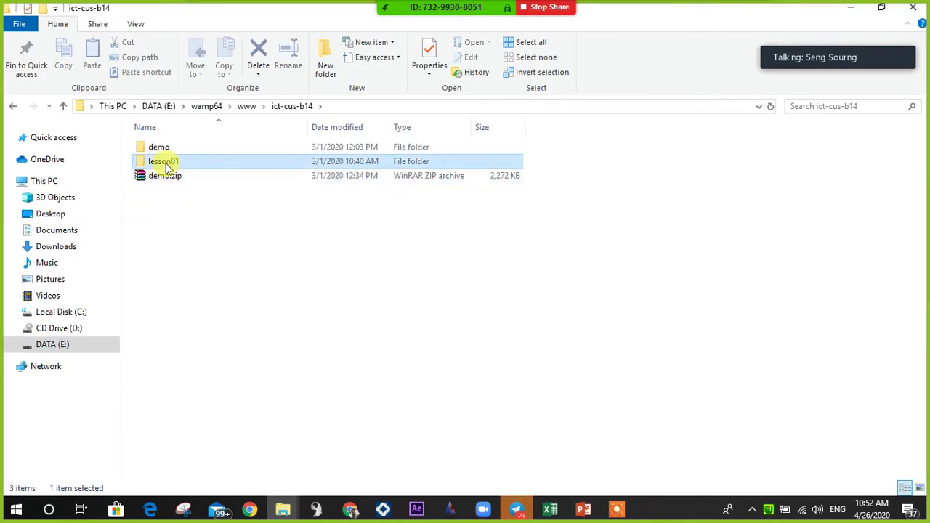
# - Create a new text document in lesson01, name it L1_02.php, and accept the file extension change
pyautogui.rightClick(181, 197)
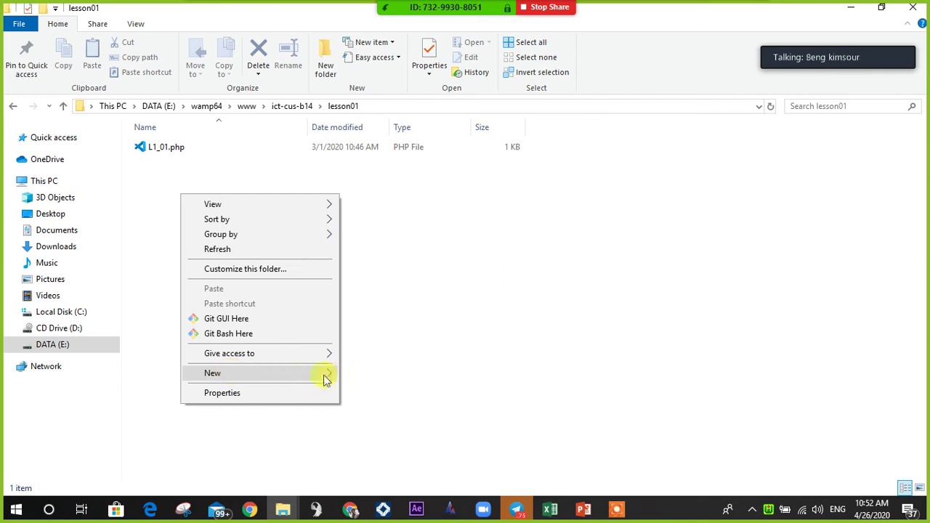
pyautogui.moveTo(312, 375)
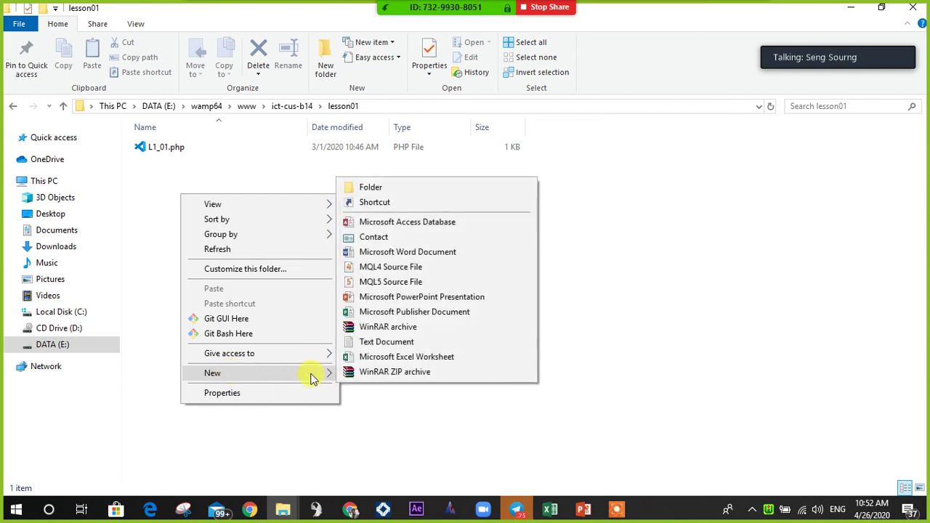
pyautogui.click(379, 342)
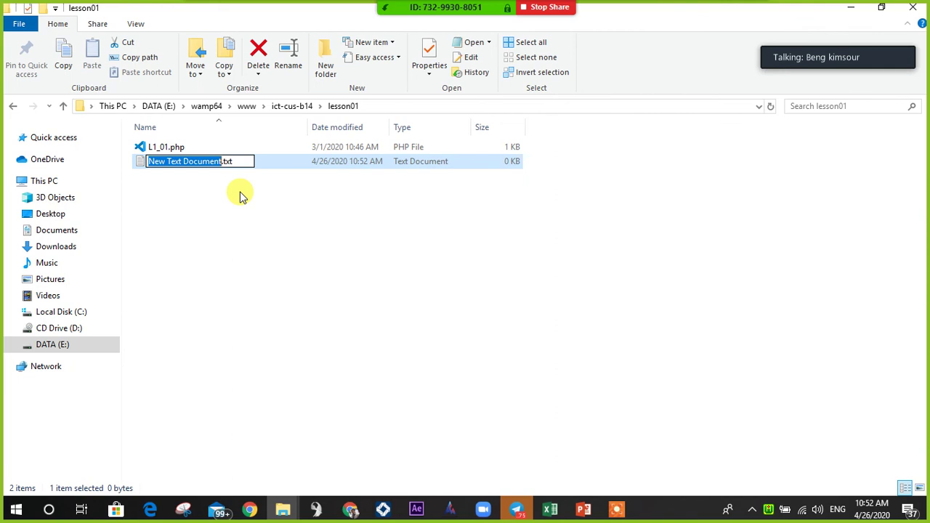
pyautogui.write('L')
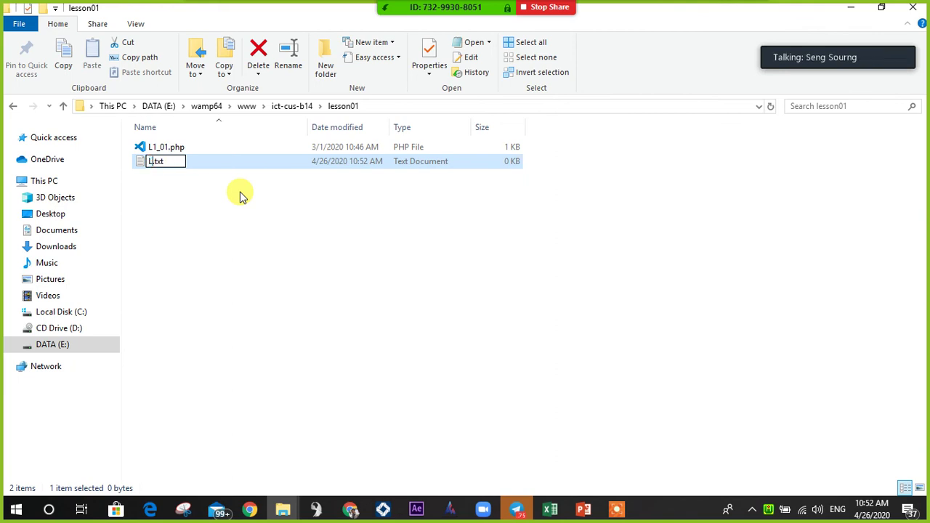
pyautogui.write('1')
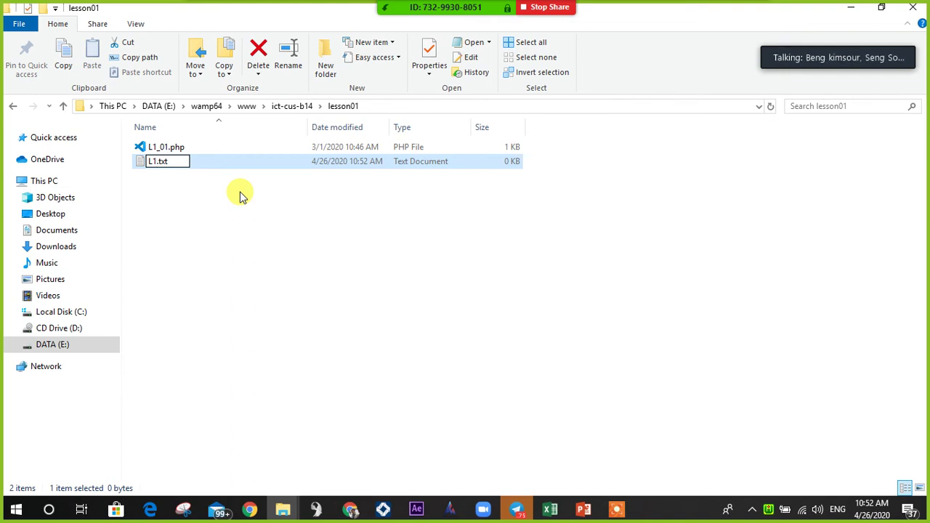
pyautogui.write('_02')
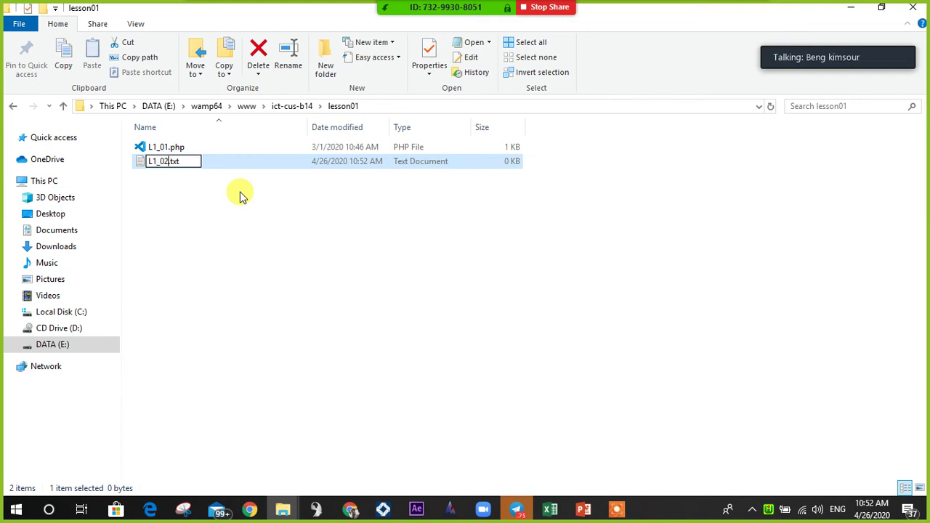
pyautogui.write('.php')
pyautogui.press('Return')
pyautogui.press('Return')
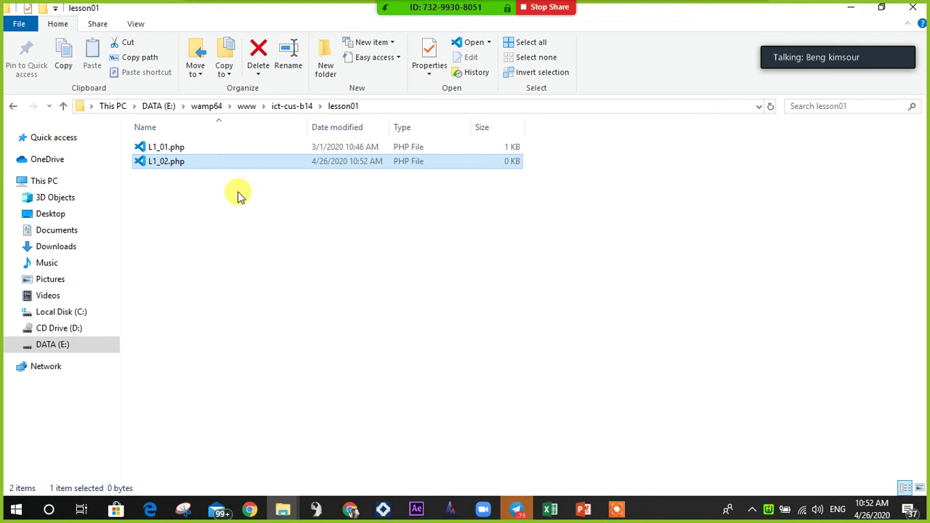
# - Refresh the lesson01 folder and select the L1_02.php file
pyautogui.click(223, 201)
pyautogui.rightClick(223, 201)
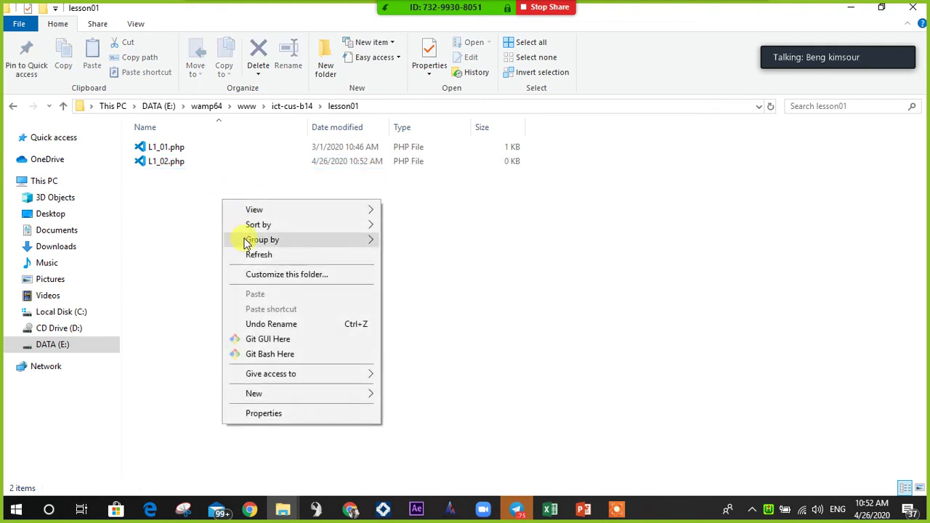
pyautogui.click(247, 254)
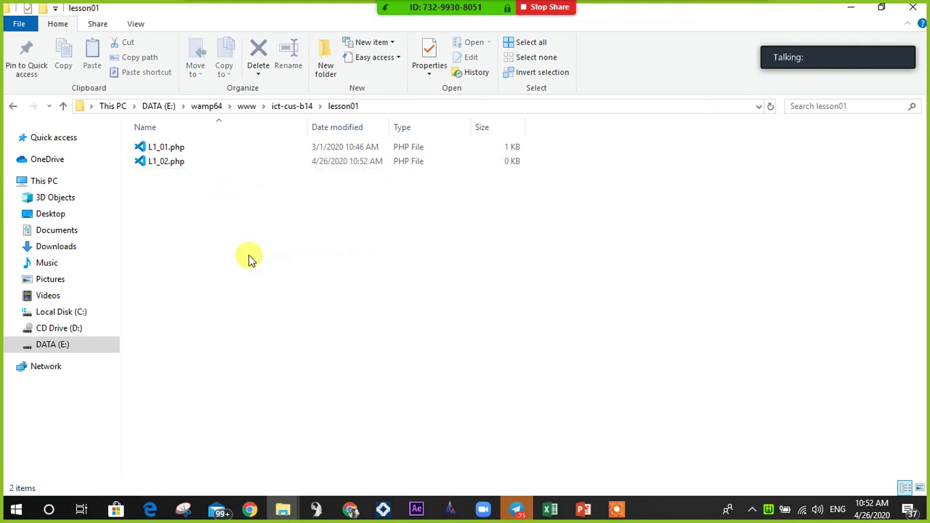
pyautogui.click(167, 164)
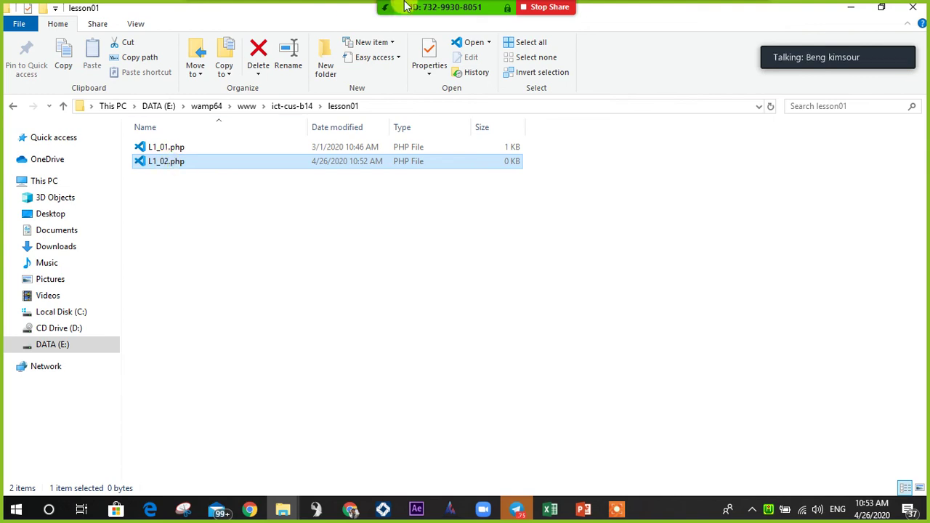
# - Open WampServer's www directory in another maximized window and show its full folder path
pyautogui.click(769, 510)
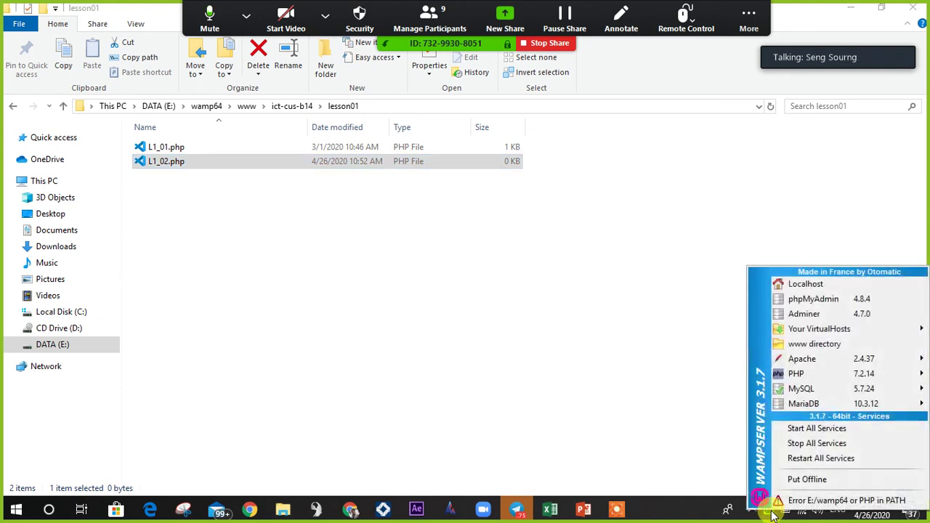
pyautogui.click(829, 349)
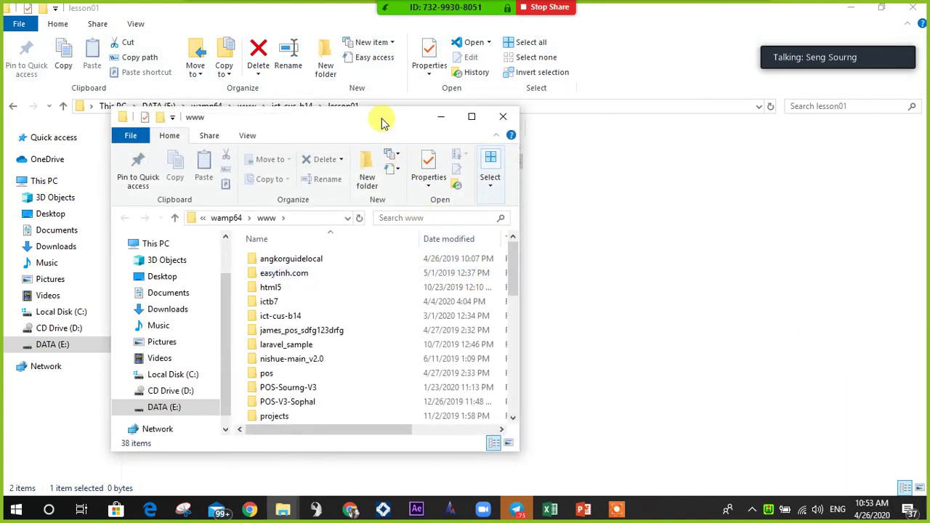
pyautogui.doubleClick(384, 123)
pyautogui.click(297, 108)
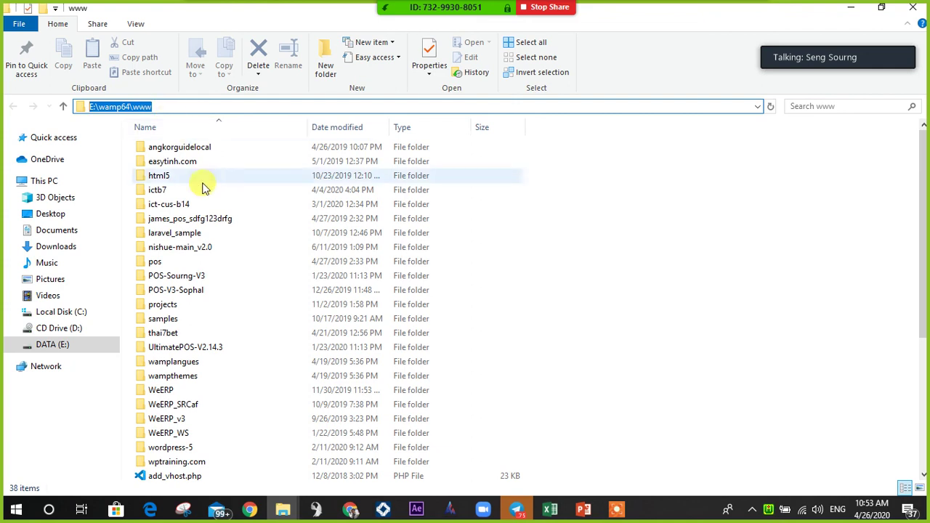
# - Open the ict-cus-b14 folder, point out its demo, lesson01 and demo.zip items, and open lesson01
pyautogui.click(185, 207)
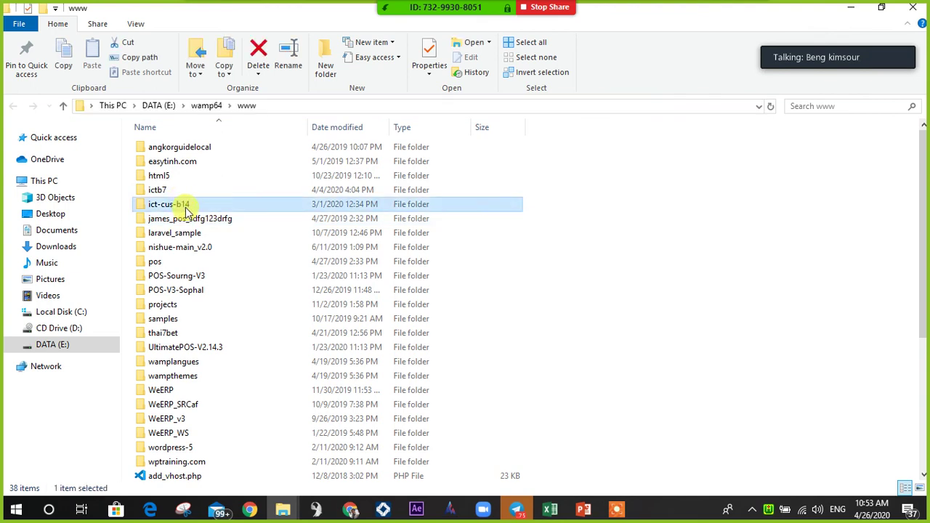
pyautogui.doubleClick(184, 208)
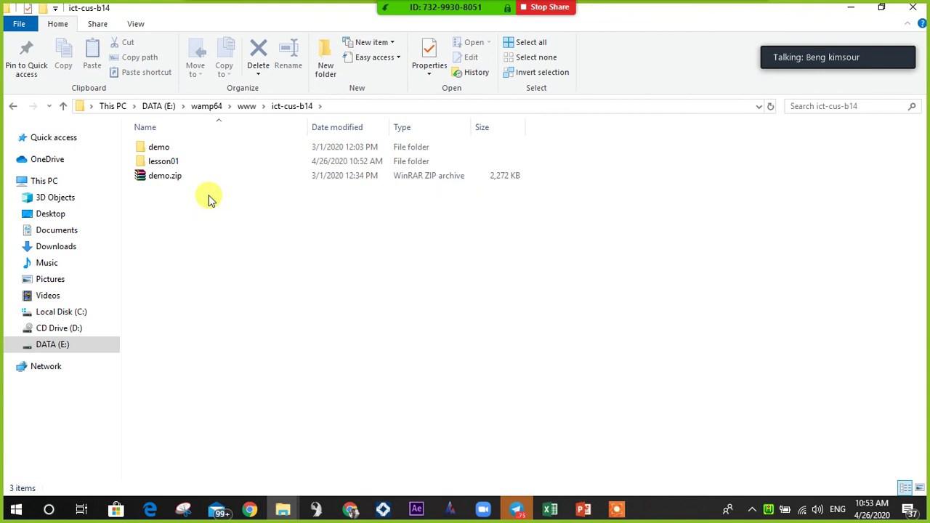
pyautogui.click(174, 151)
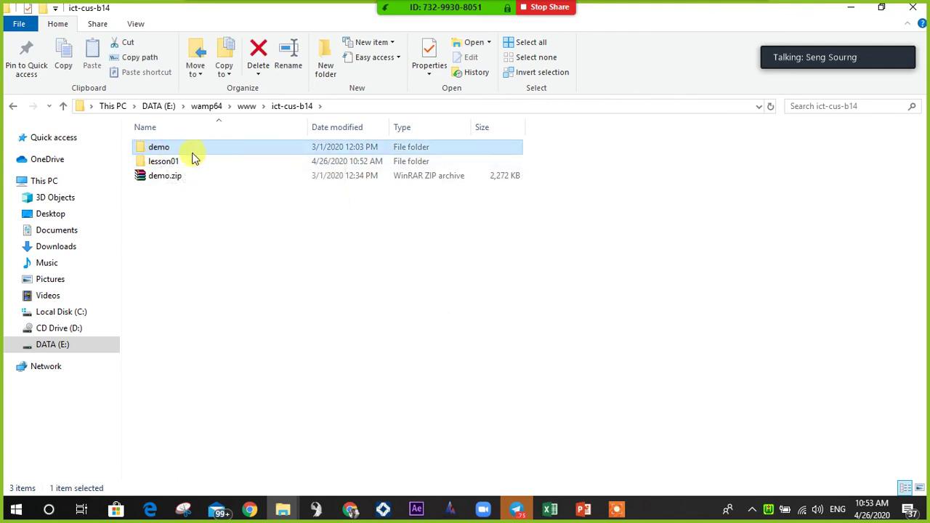
pyautogui.click(197, 164)
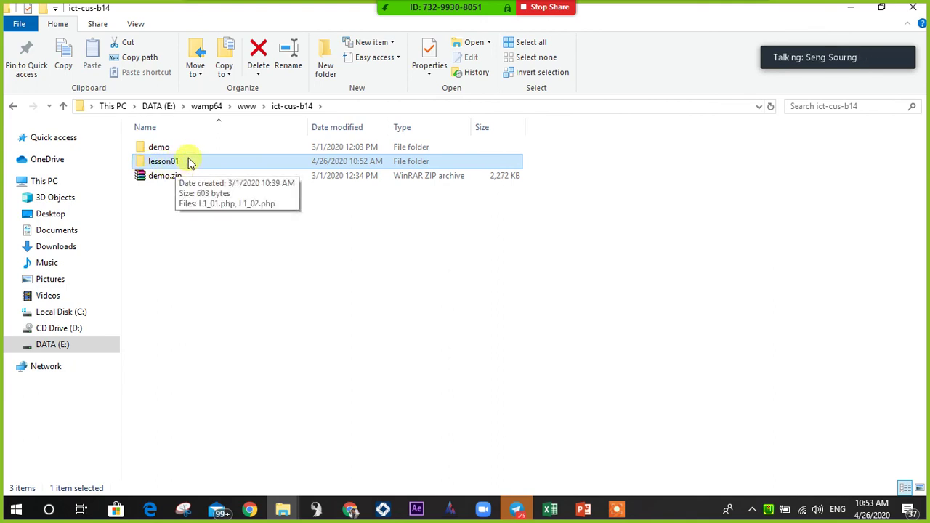
pyautogui.click(187, 149)
pyautogui.click(181, 178)
pyautogui.click(185, 148)
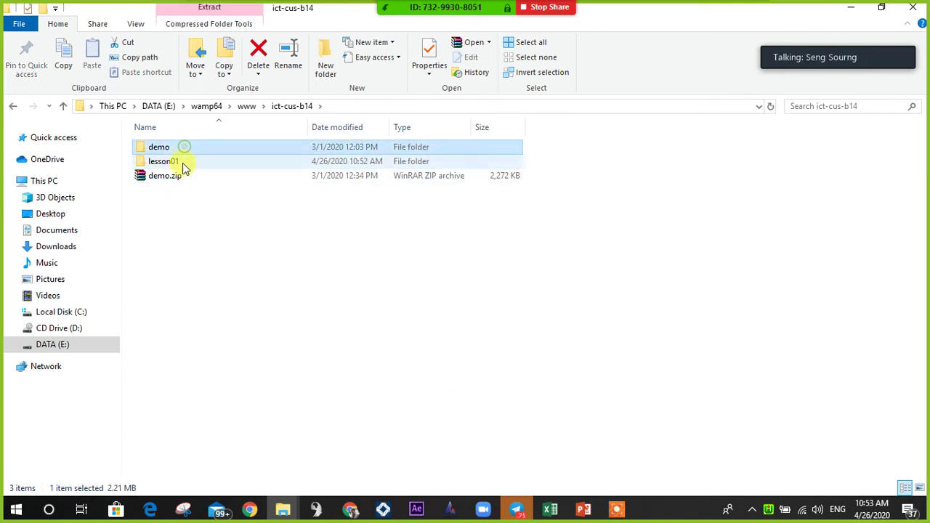
pyautogui.click(184, 166)
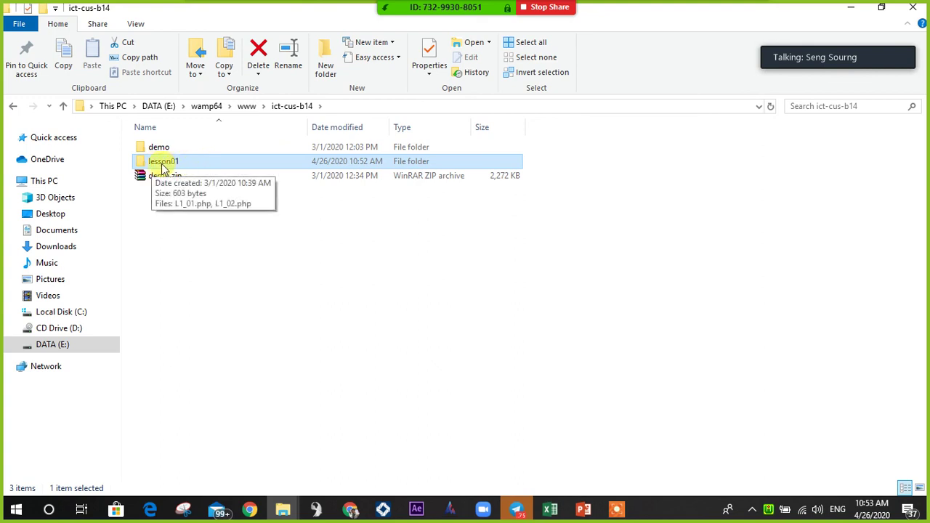
pyautogui.doubleClick(183, 164)
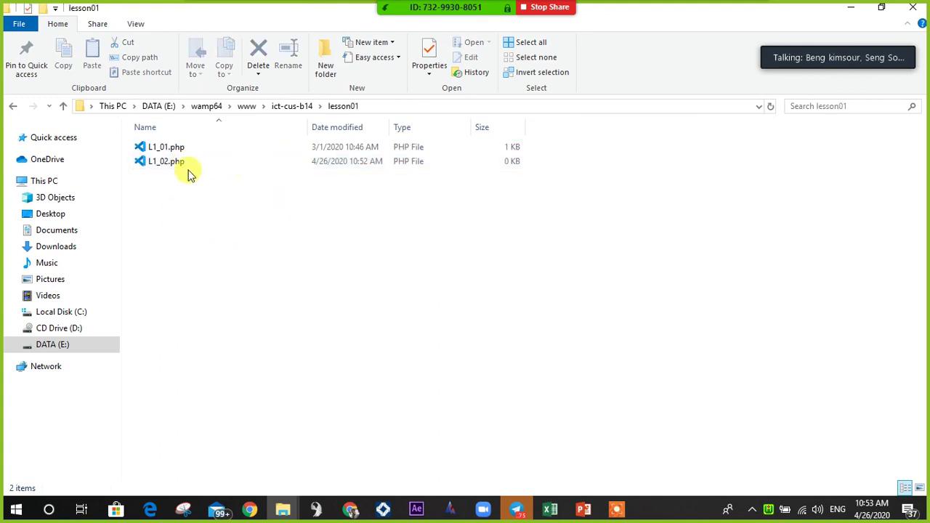
# - Point out the two PHP files in lesson01 and delete L1_02.php
pyautogui.moveTo(193, 210); pyautogui.dragTo(154, 149)
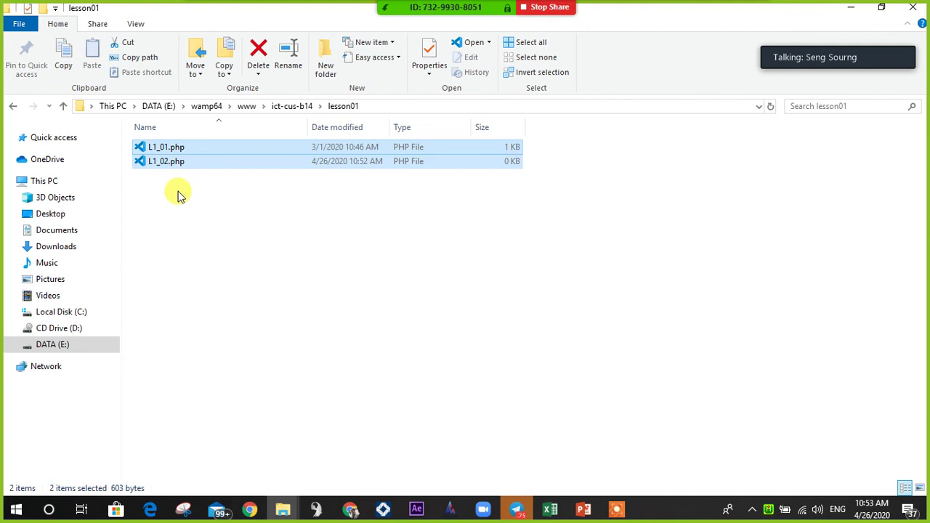
pyautogui.click(179, 193)
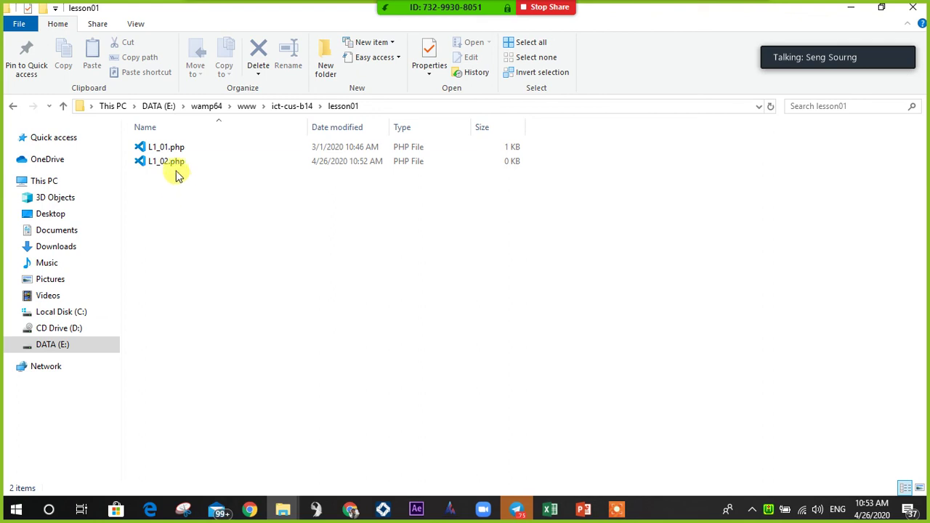
pyautogui.click(175, 167)
pyautogui.press('Delete')
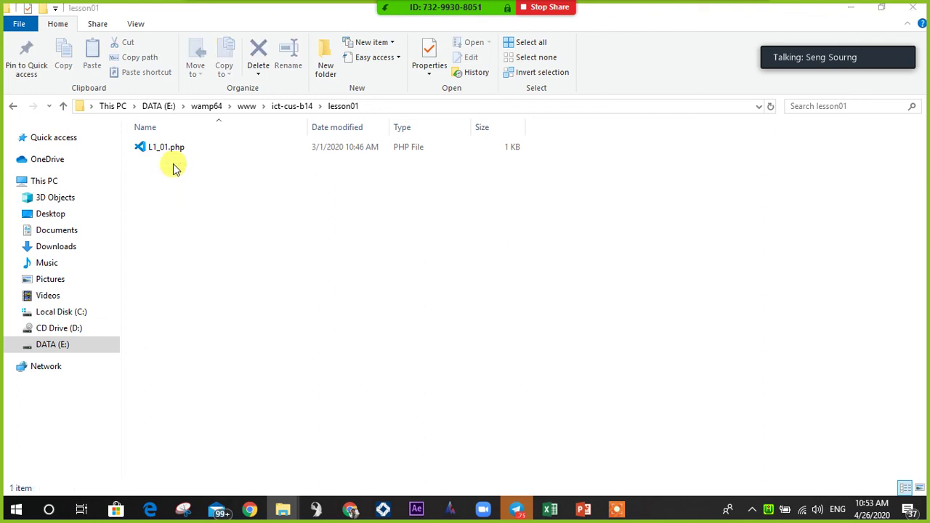
# - Create a new text document in lesson01 named L1_02.php, accepting the file extension change
pyautogui.rightClick(206, 181)
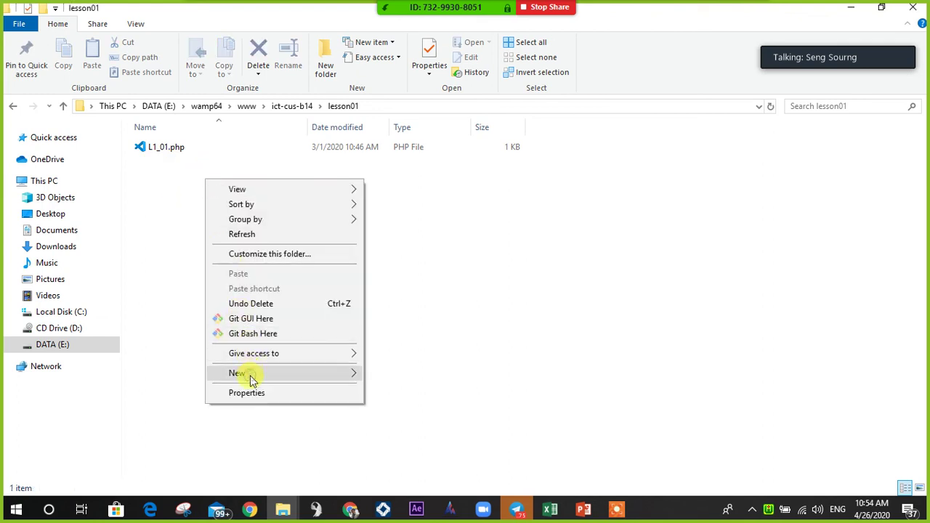
pyautogui.moveTo(346, 373)
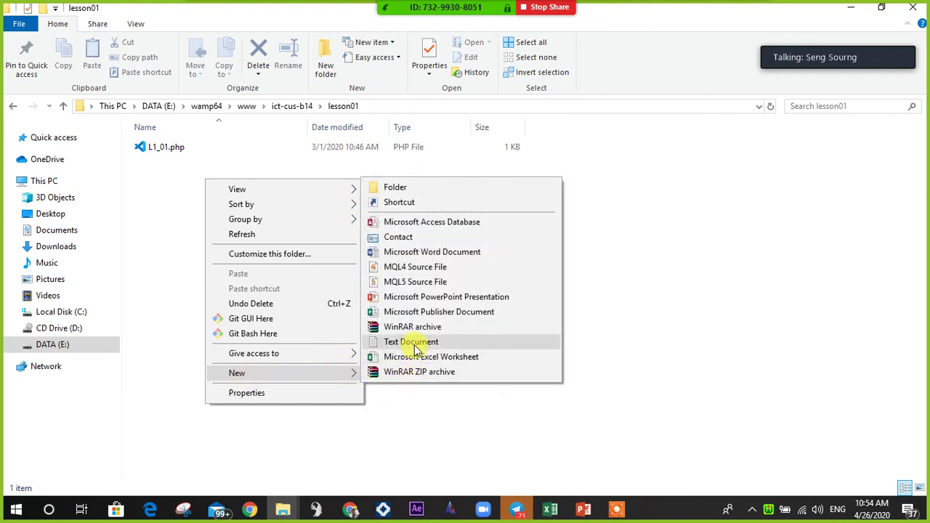
pyautogui.click(416, 349)
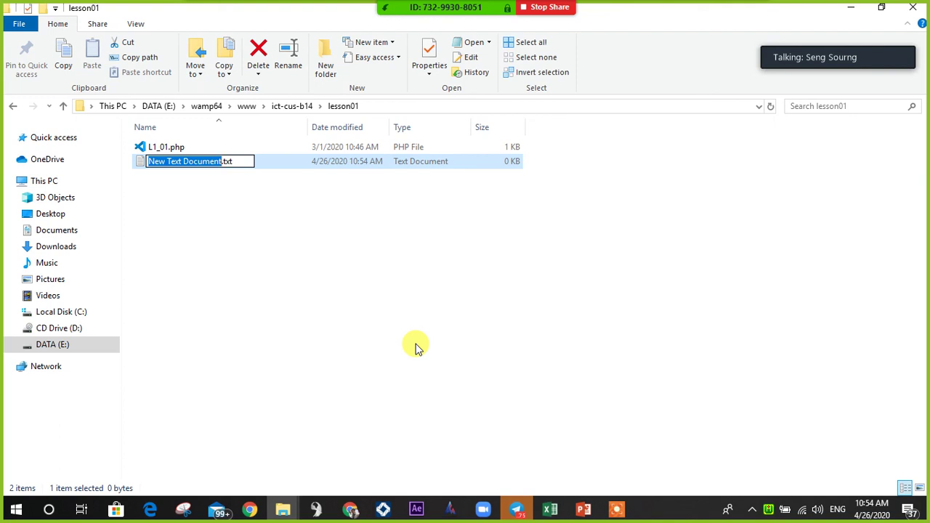
pyautogui.write('l1_02.php')
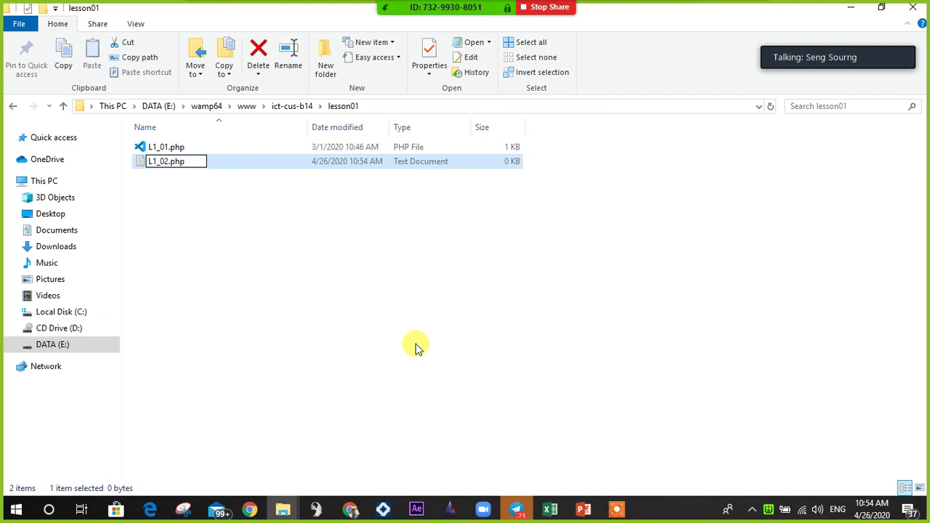
pyautogui.press('Return')
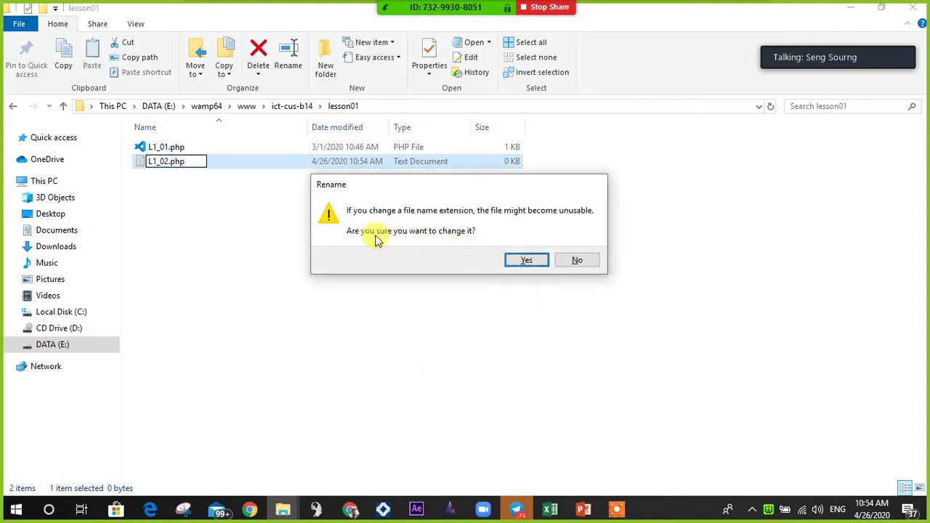
pyautogui.click(523, 260)
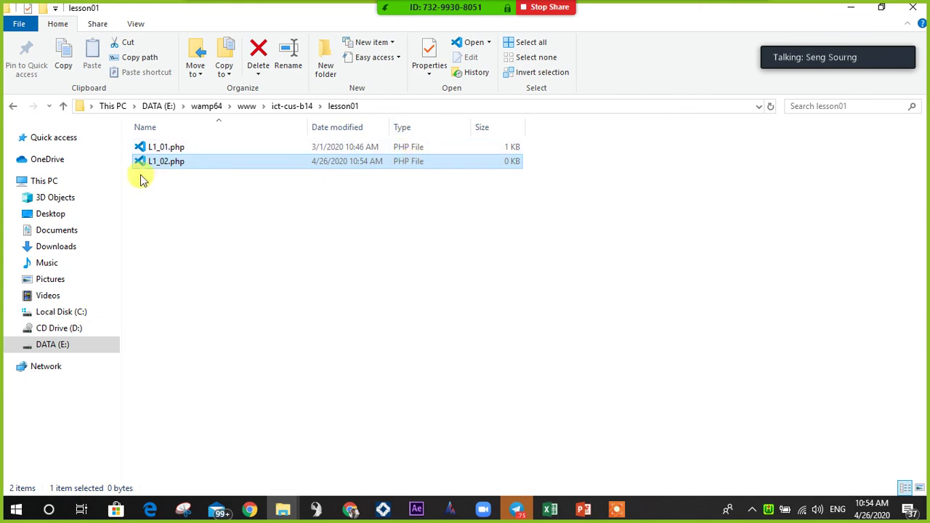
pyautogui.click(204, 205)
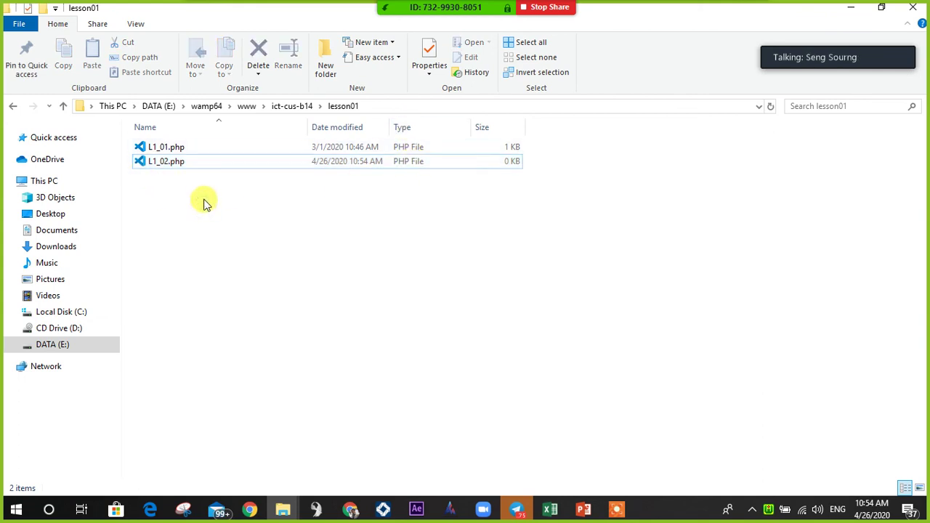
# - Review the "Hide extensions for known file types" setting in the advanced folder view options, and dismiss the dialog and the meeting time notice
pyautogui.click(137, 24)
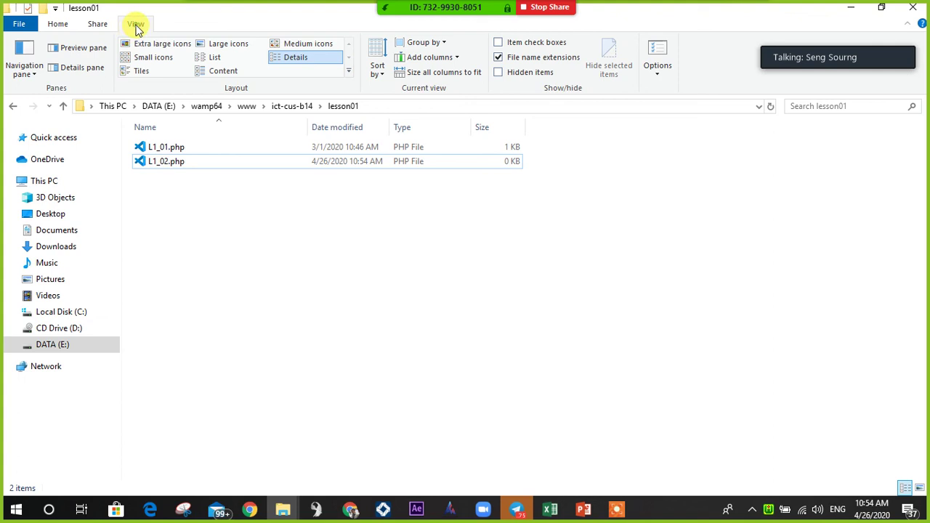
pyautogui.click(660, 57)
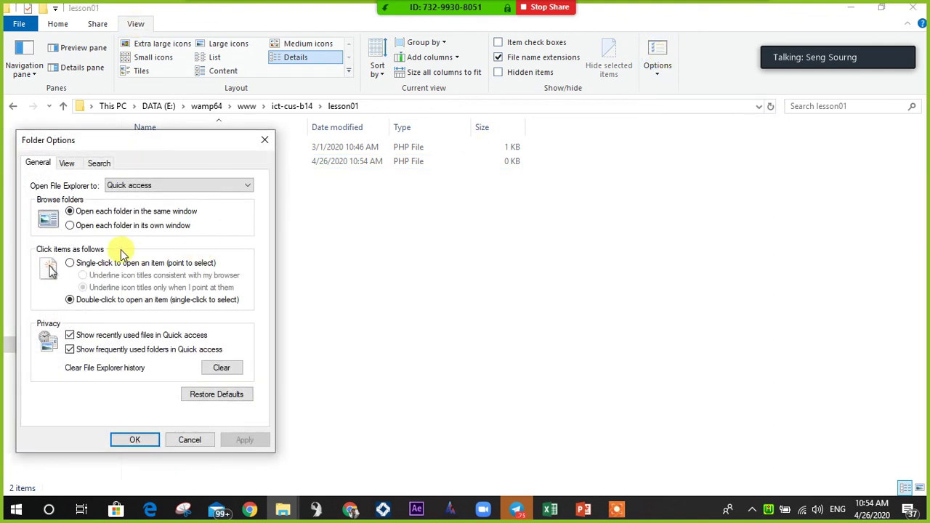
pyautogui.click(67, 162)
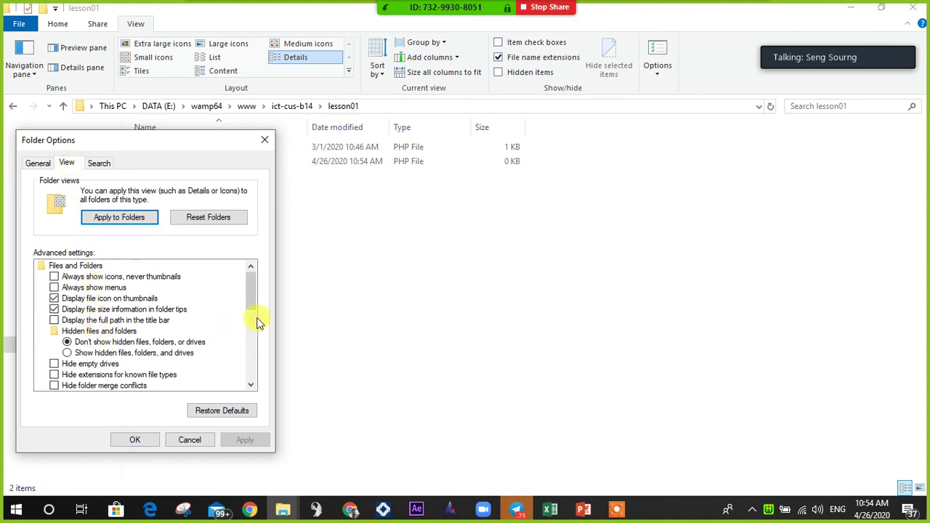
pyautogui.moveTo(256, 293); pyautogui.dragTo(254, 306)
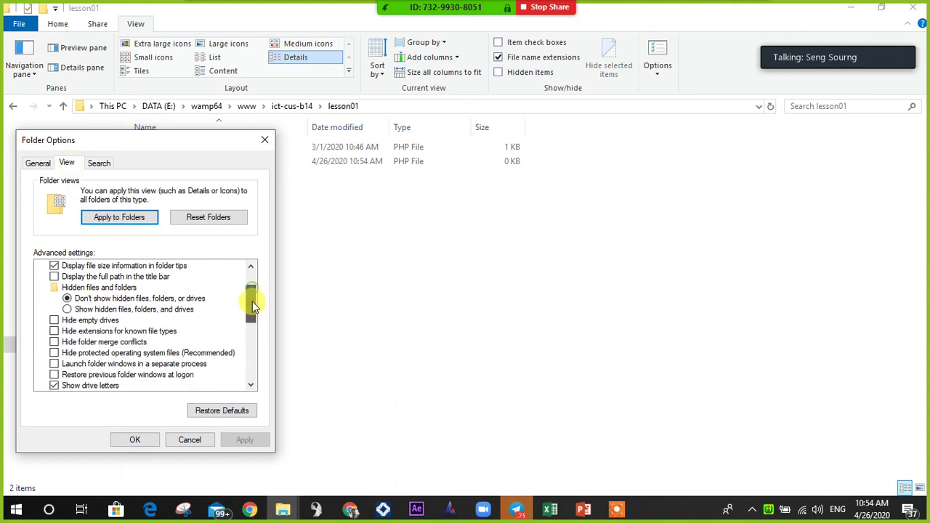
pyautogui.click(73, 332)
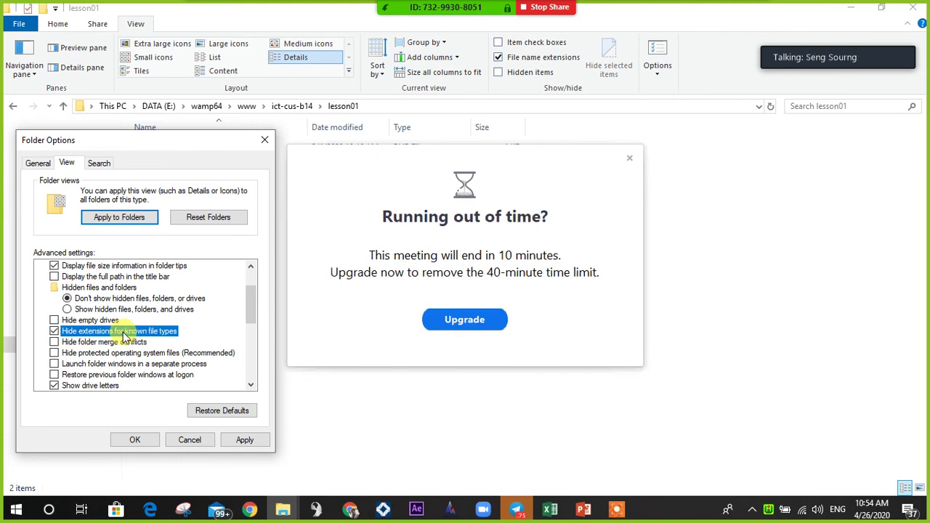
pyautogui.click(242, 440)
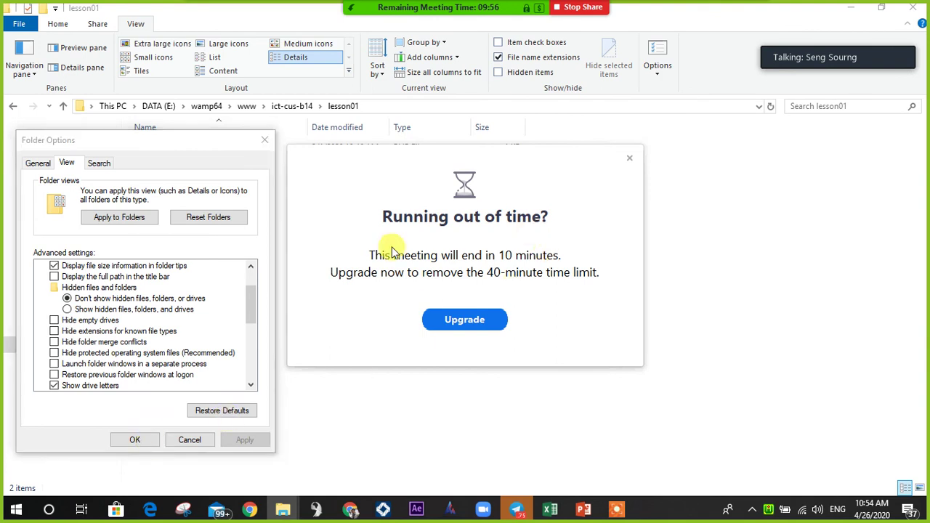
pyautogui.click(191, 438)
pyautogui.click(628, 159)
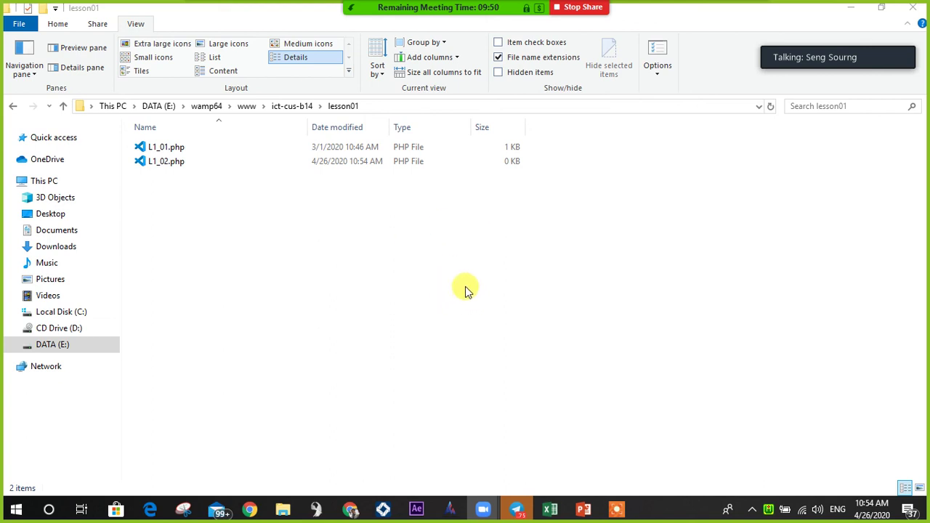
# - Open L1_02.php in Visual Studio Code and close the release notes
pyautogui.click(173, 162)
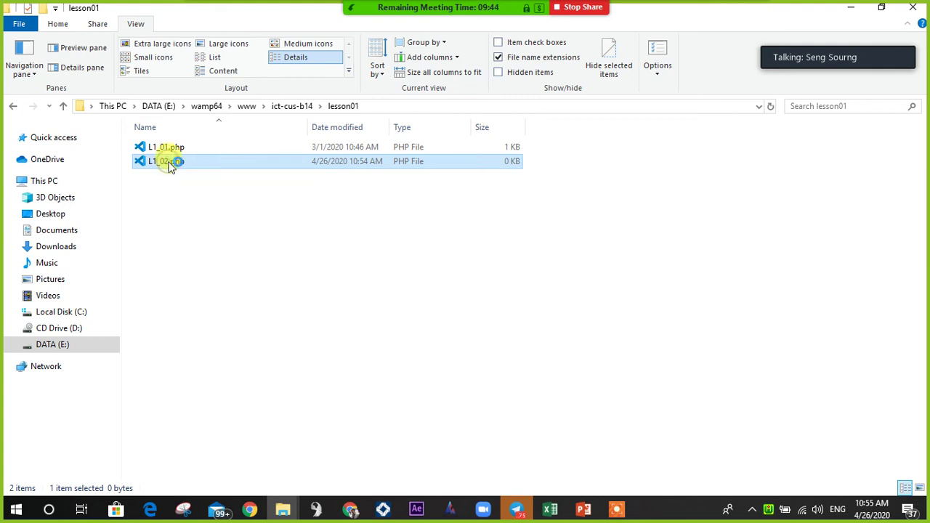
pyautogui.doubleClick(170, 164)
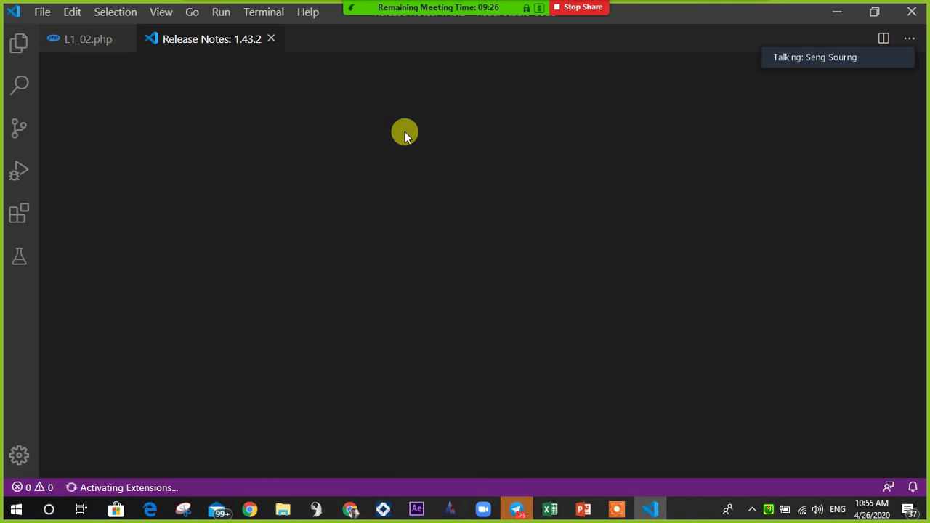
pyautogui.click(268, 38)
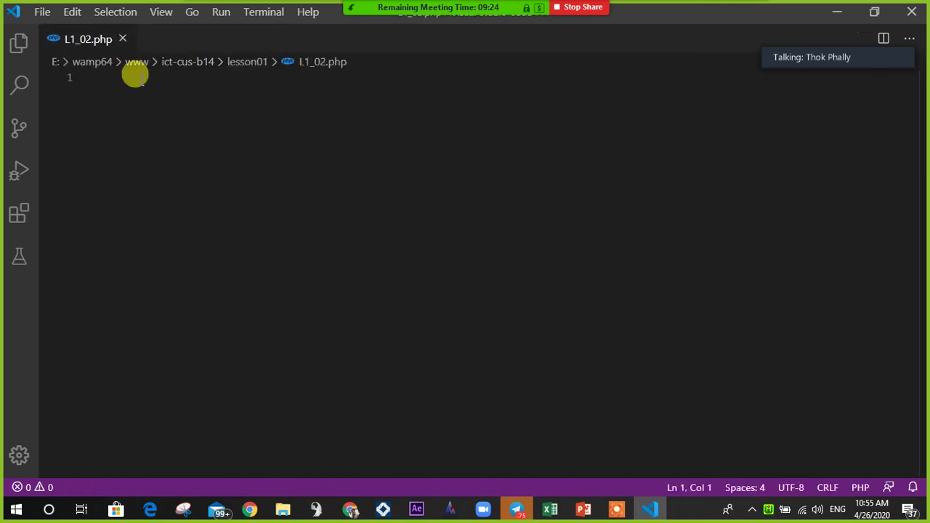
# - Insert the html:5 boilerplate into L1_02.php and save the file with the cursor inside the body
pyautogui.write('html')
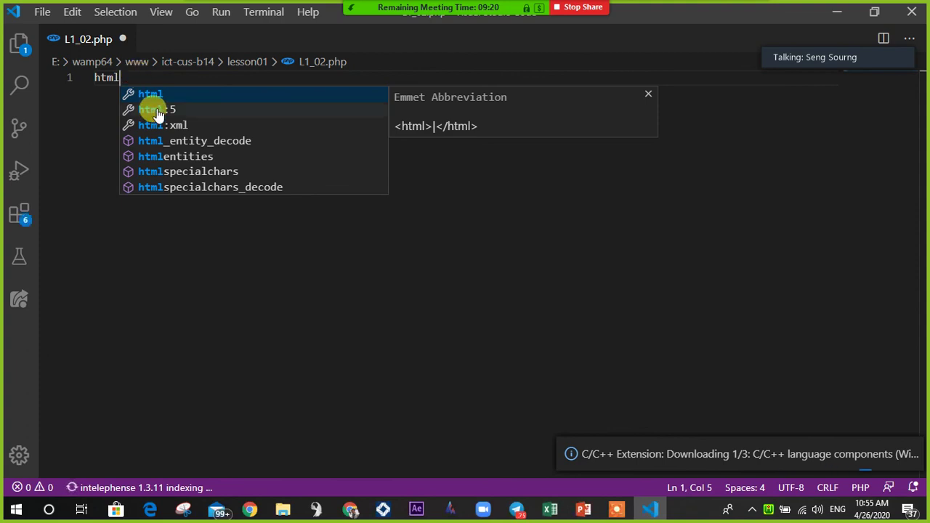
pyautogui.click(158, 109)
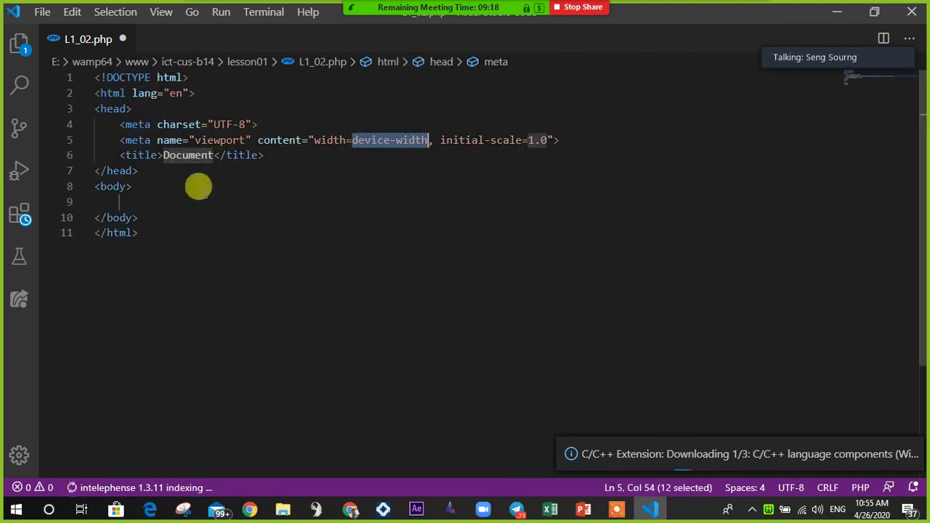
pyautogui.click(125, 200)
pyautogui.hotkey('ctrl', 's')
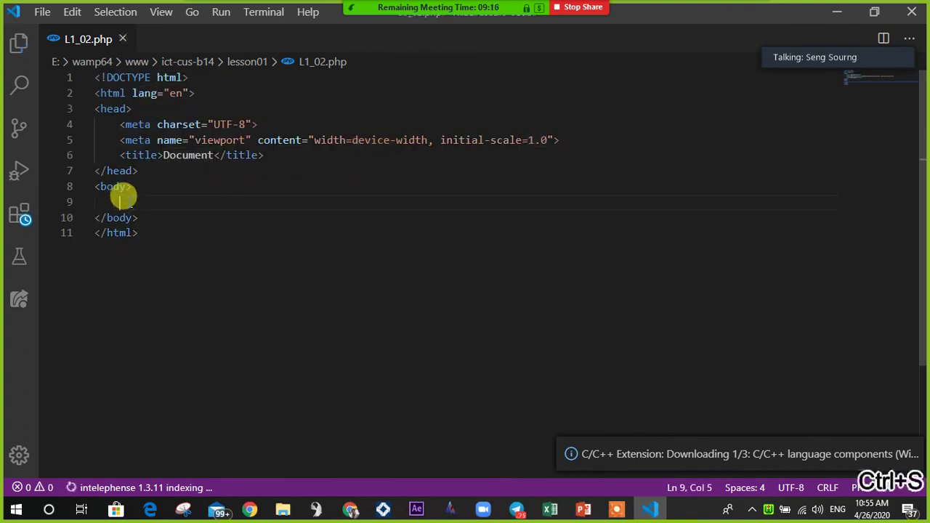
# - Add an h1 heading inside the body reading "Hello PHP Lesson 01"
pyautogui.write('h')
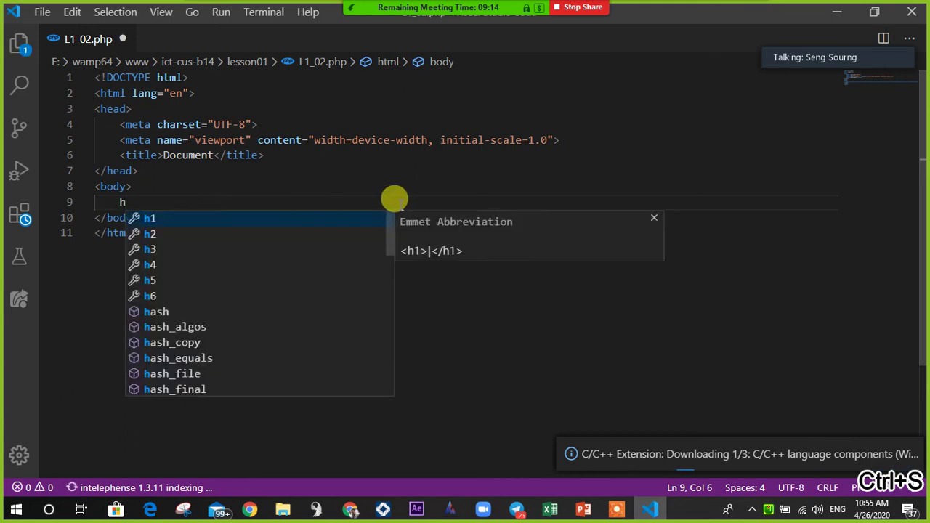
pyautogui.press('Return')
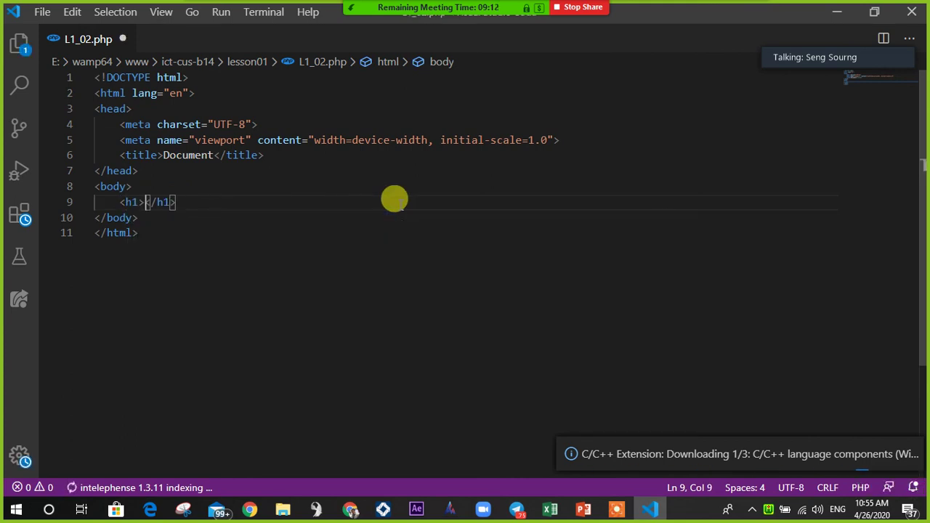
pyautogui.write('Hello PHP')
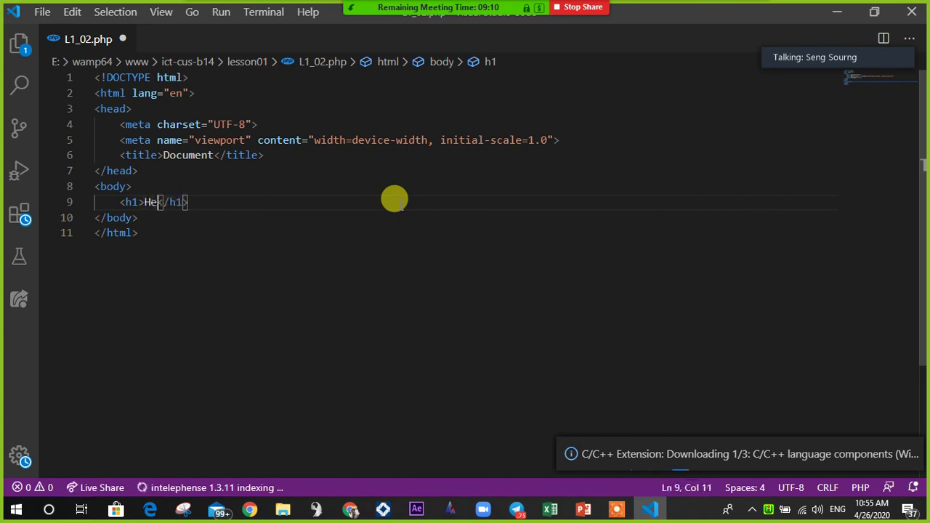
pyautogui.write(' Lesson 0')
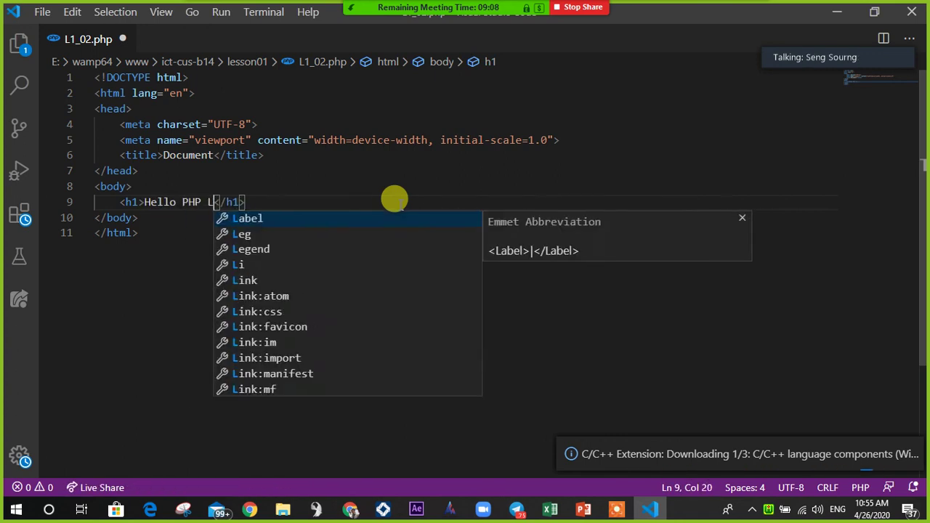
pyautogui.write('1')
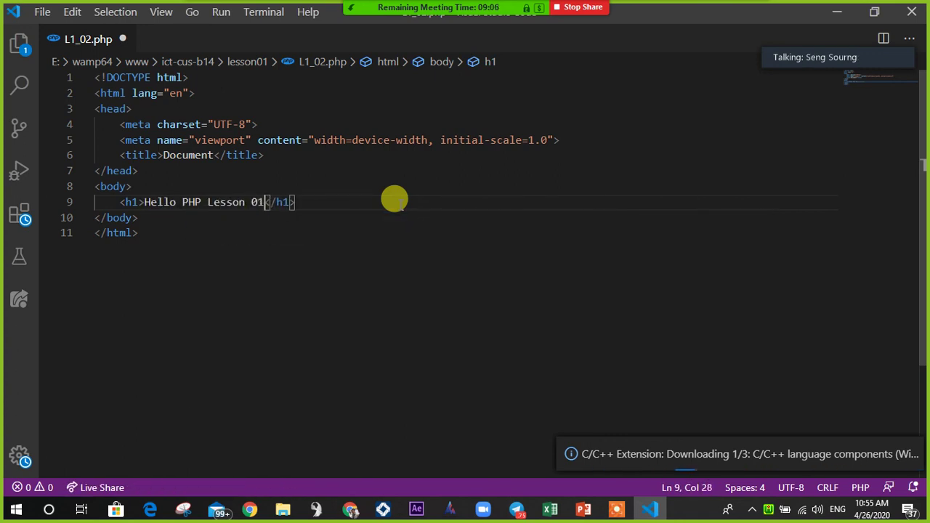
pyautogui.press('BackSpace')
# - Add an h3 heading below the h1 reading "Example 2 of PHP!" and save the file
pyautogui.click(383, 199)
pyautogui.press('Return')
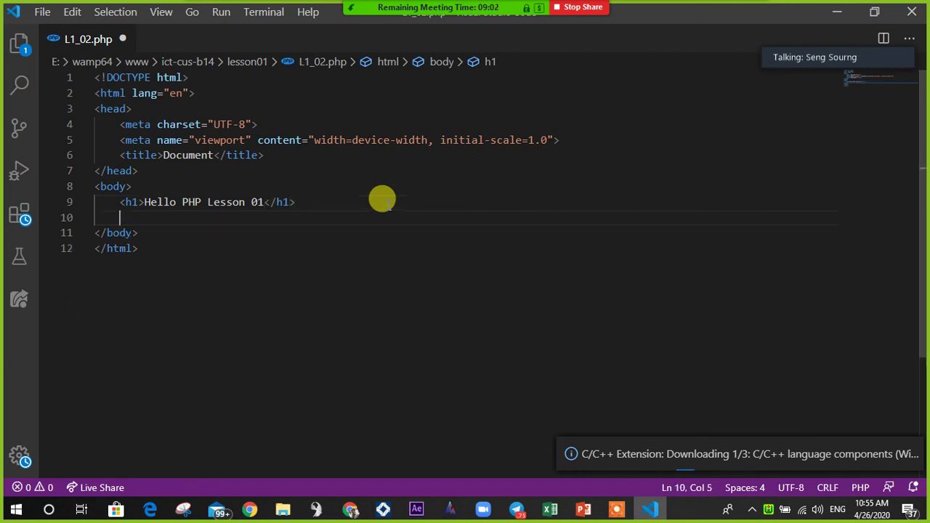
pyautogui.write('h')
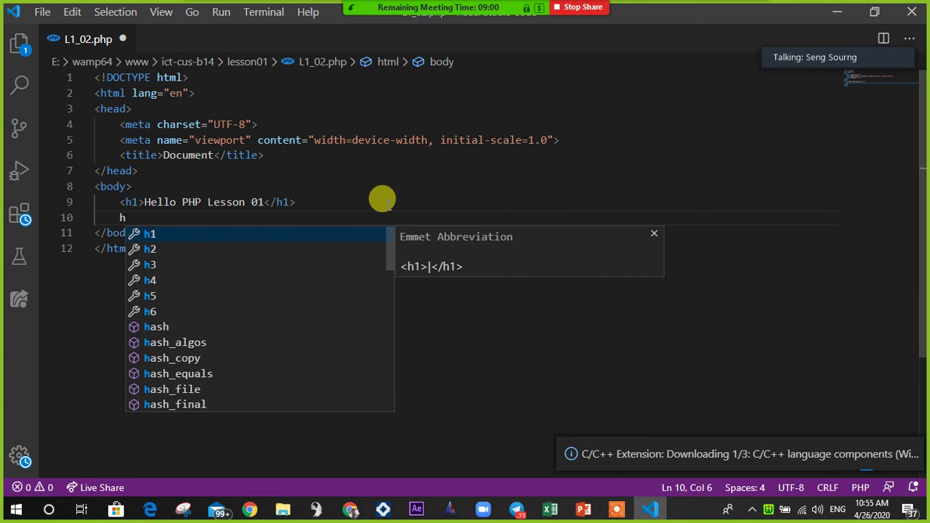
pyautogui.write('3')
pyautogui.press('Tab')
pyautogui.write('Example ')
pyautogui.write('PP')
pyautogui.press('BackSpace')
pyautogui.press('BackSpace')
pyautogui.write('o')
pyautogui.press('Escape')
pyautogui.press('BackSpace')
pyautogui.write('2 ')
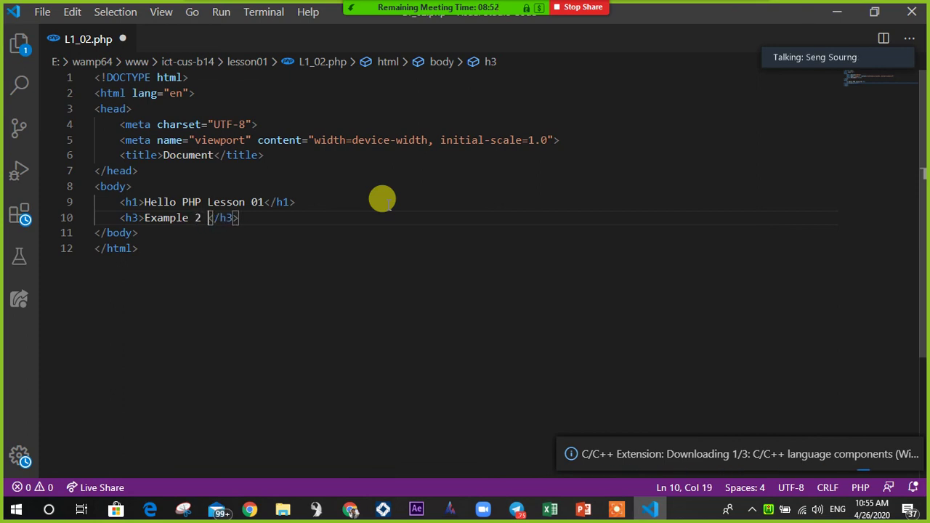
pyautogui.write('of PHP')
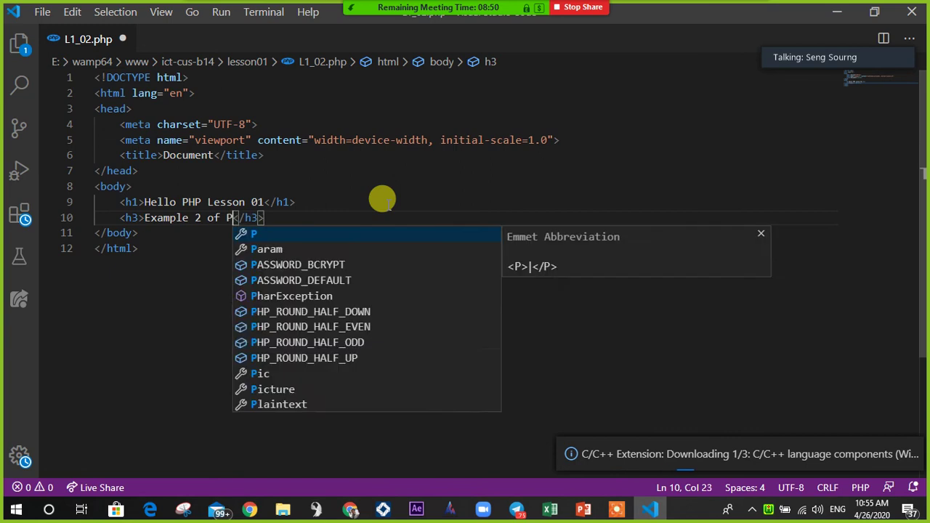
pyautogui.write('!')
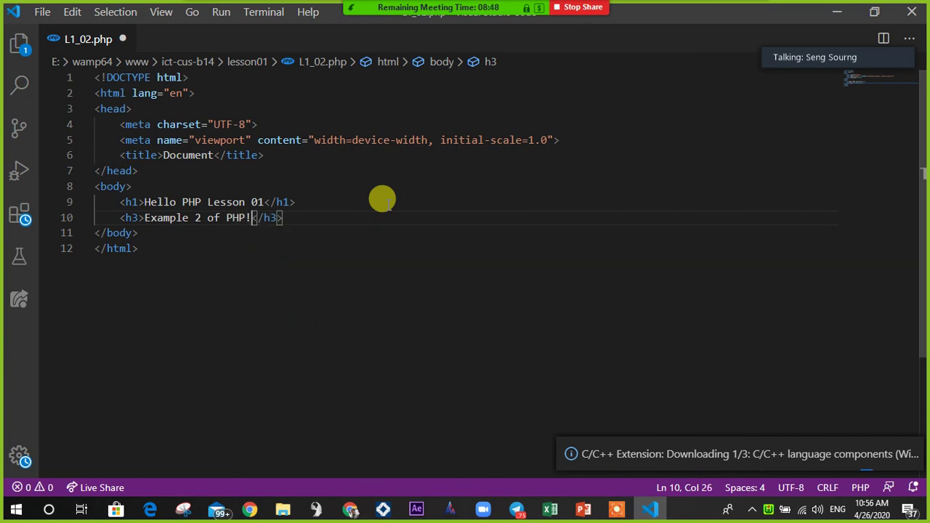
pyautogui.hotkey('ctrl', 's')
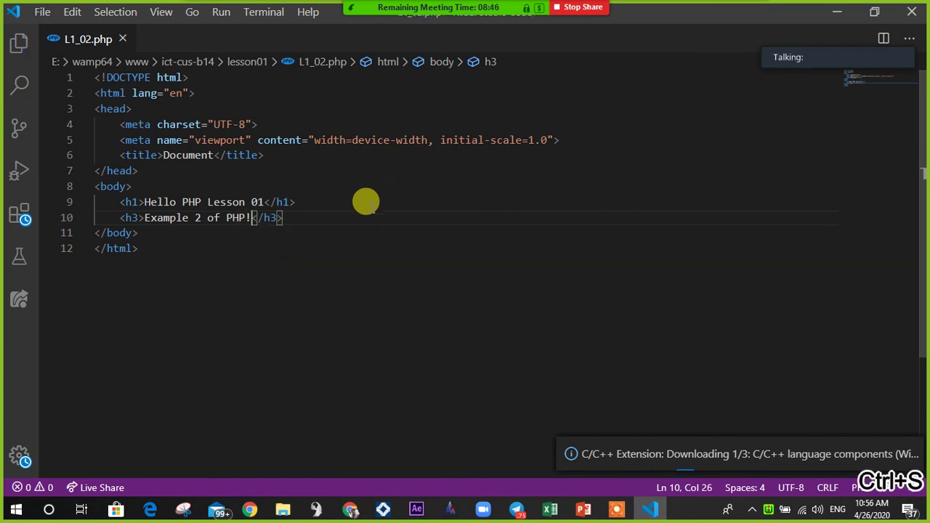
# - Add an unindented PHP block below the h3 heading, with <?php and ?> on separate lines and an indented empty line between them
pyautogui.click(315, 214)
pyautogui.press('Return')
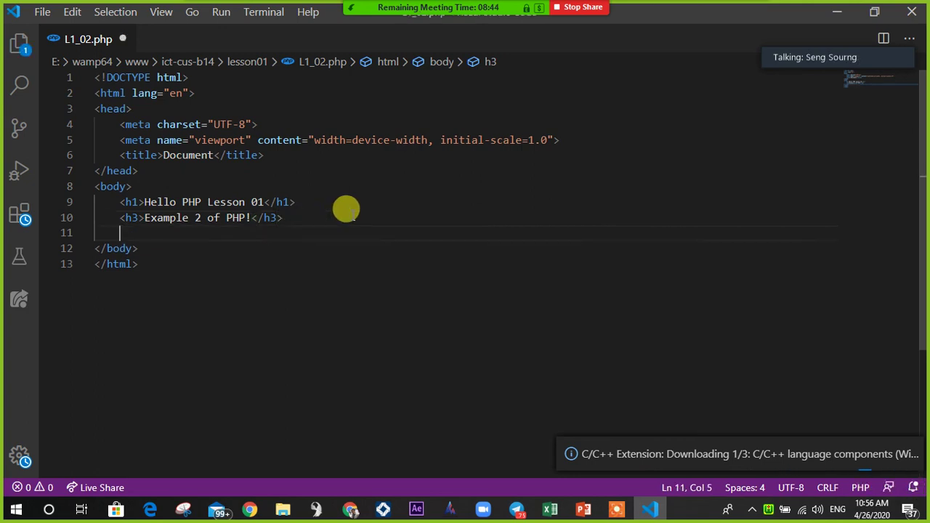
pyautogui.press('Return')
pyautogui.press('BackSpace')
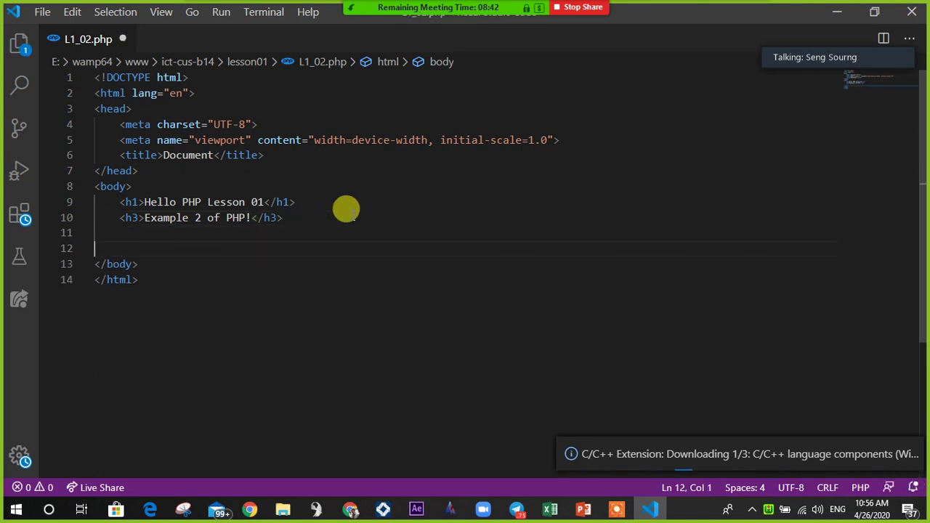
pyautogui.press('BackSpace')
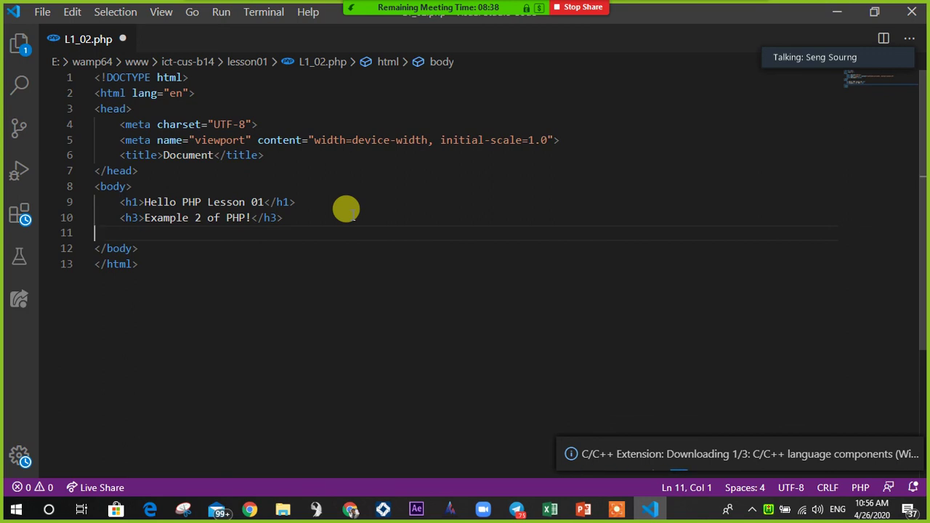
pyautogui.write('<?php')
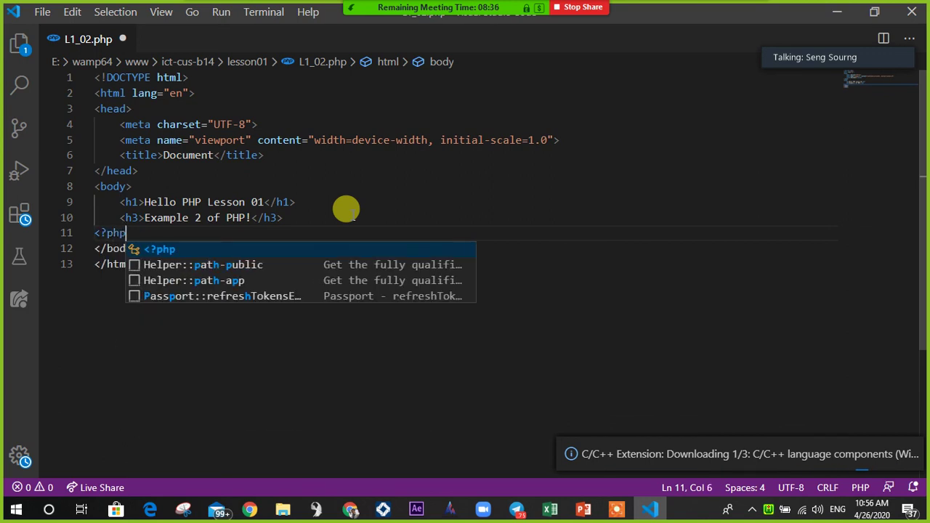
pyautogui.write('  ?>')
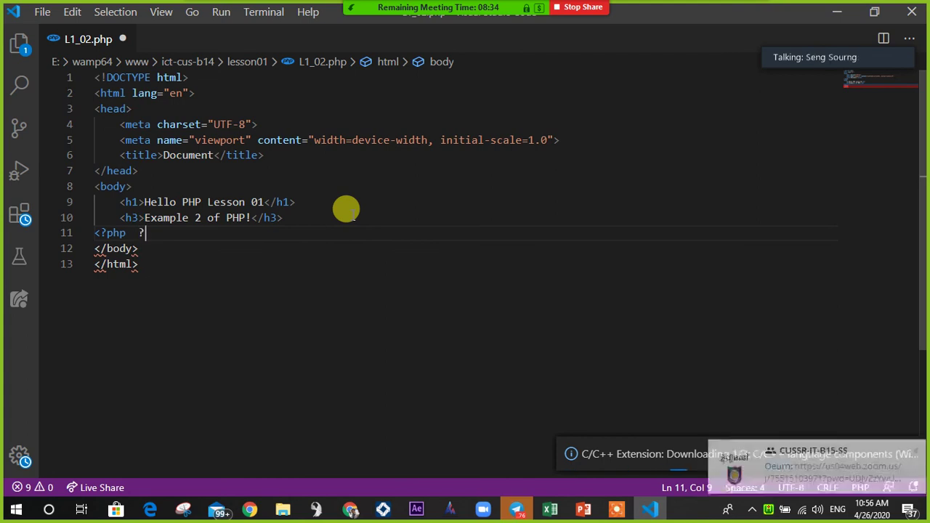
pyautogui.press('Left')
pyautogui.press('Left')
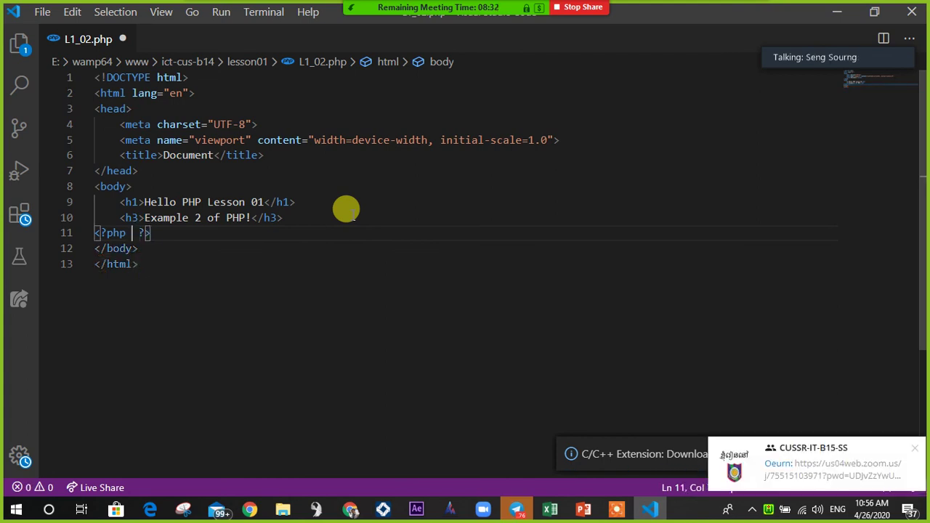
pyautogui.press('Return')
pyautogui.press('Return')
pyautogui.press('Up')
pyautogui.press('Tab')
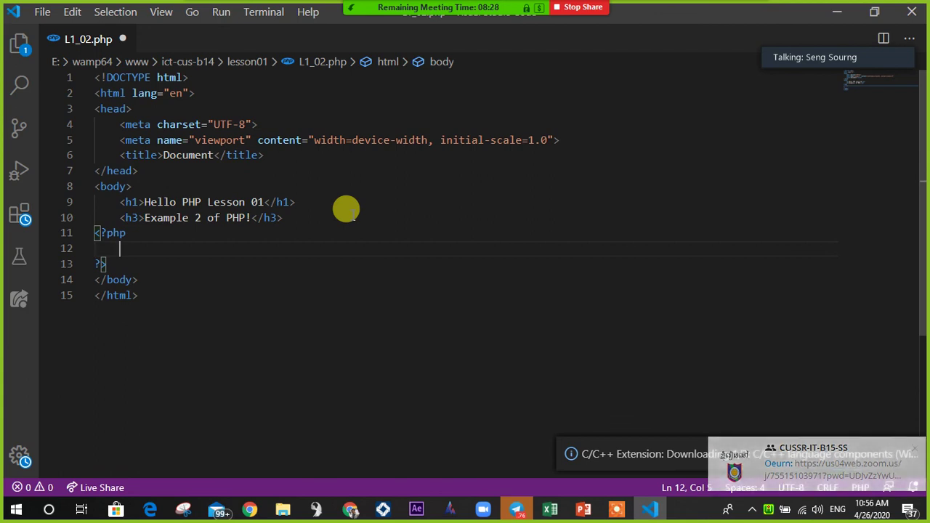
# - Write the statement echo "Hello Friends!"; inside the PHP block and start a new line below it
pyautogui.write('echo')
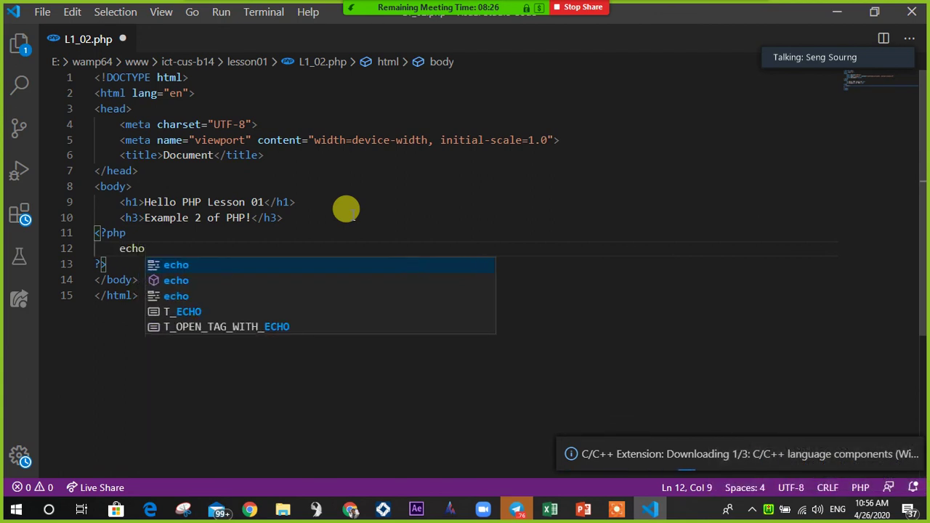
pyautogui.write(' "')
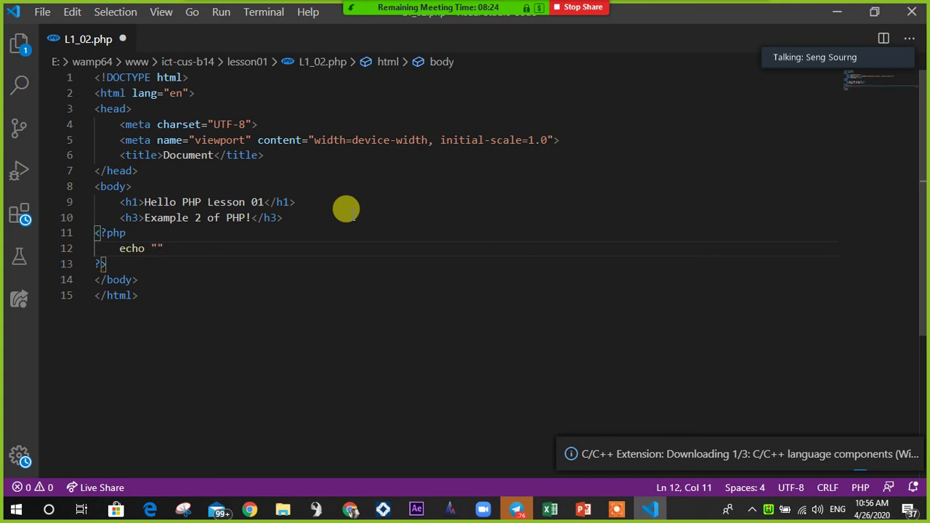
pyautogui.write('Hello ')
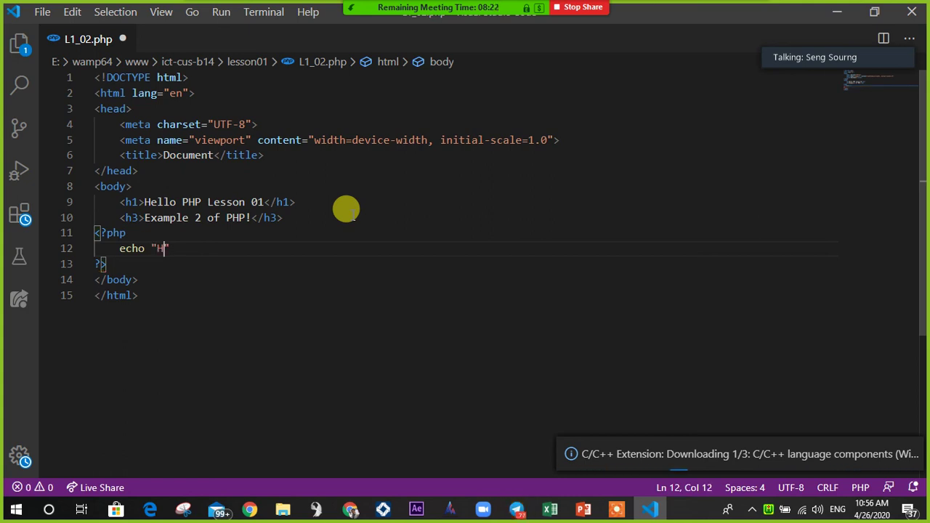
pyautogui.write('Friends')
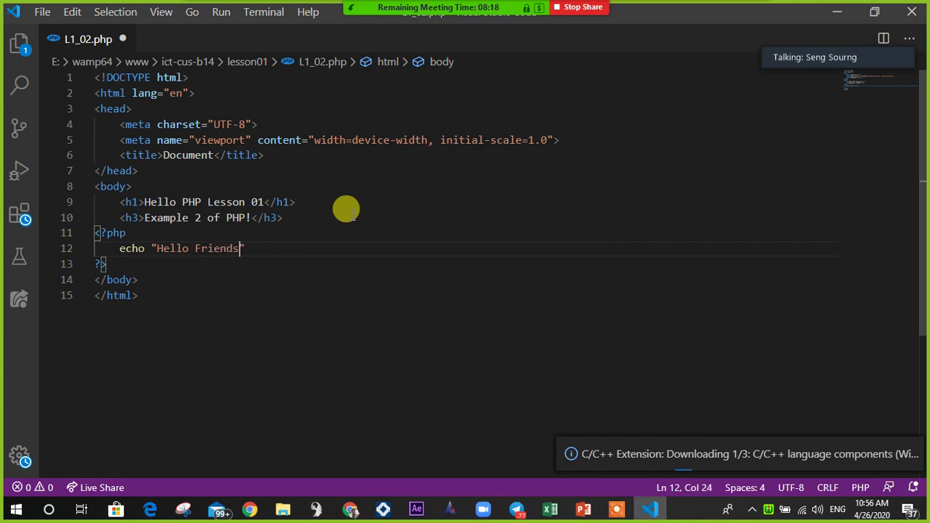
pyautogui.write('!";')
pyautogui.press('Return')
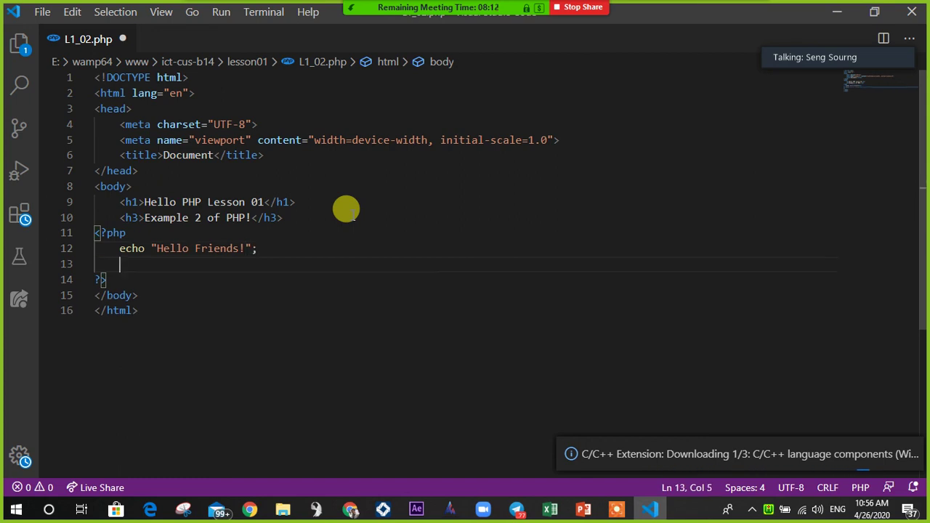